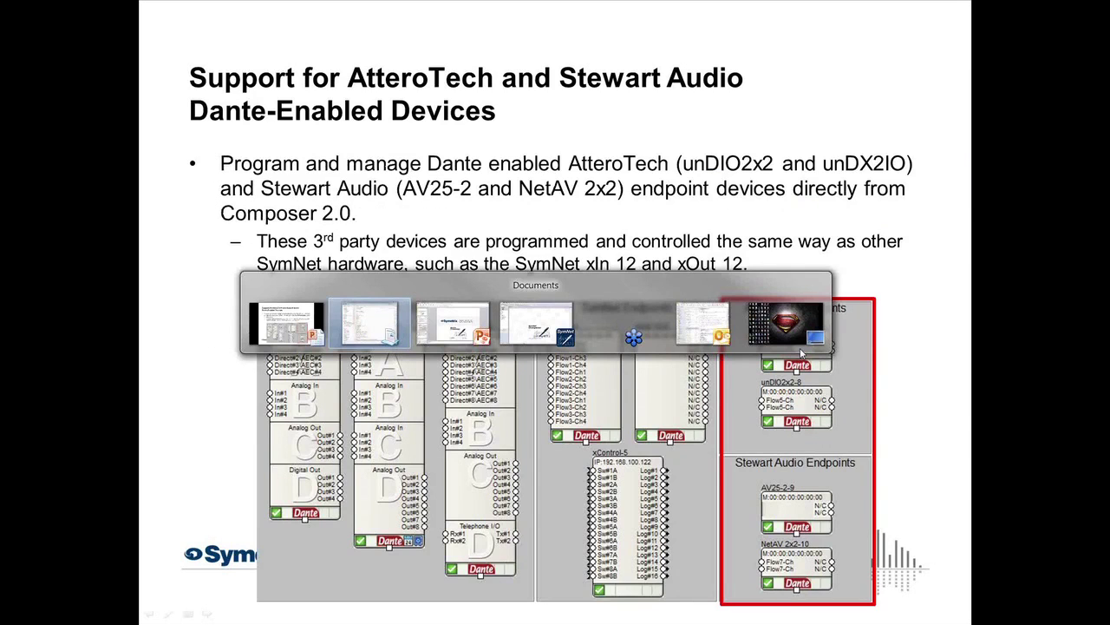
{"action": "key", "text": "alt+Tab"}
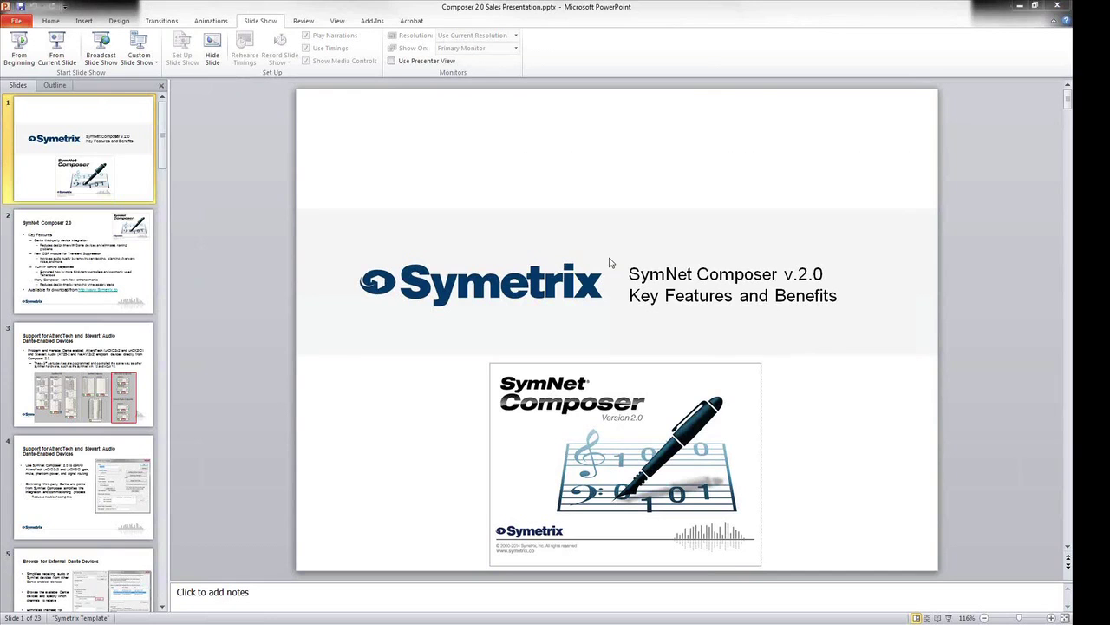
- Leave the PowerPoint slide show and switch to the empty, off-line Site1 design in SymNet Composer
{"action": "key", "text": "alt+Tab"}
{"action": "key", "text": "alt+Tab"}
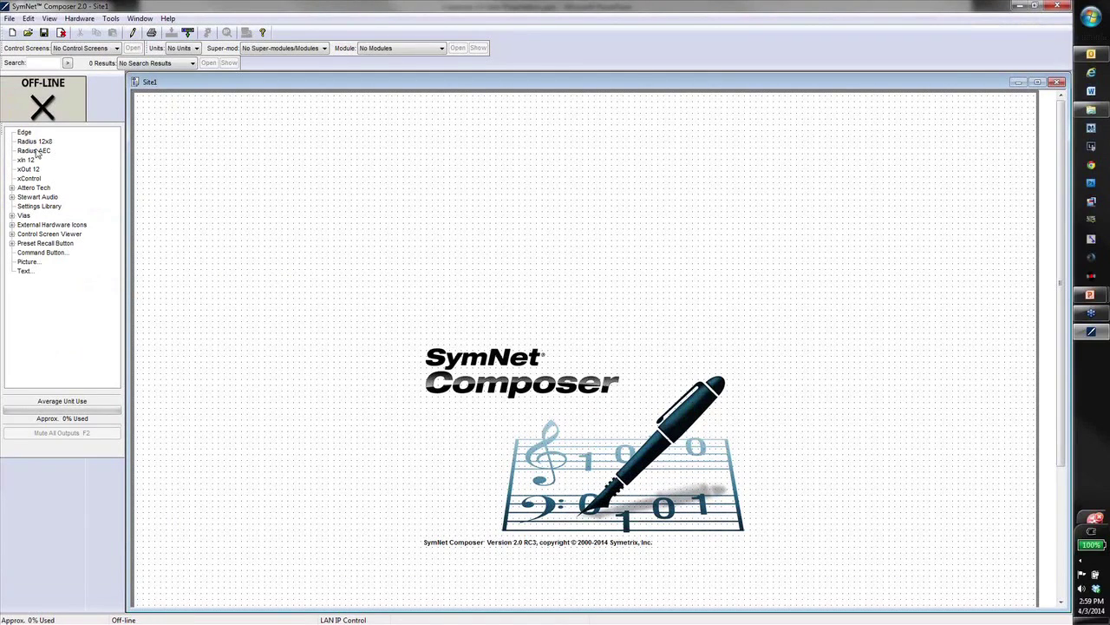
- Place an Edge unit and match it to the Edge at 192.168.100.175, syncing its I/O cards
{"action": "left_click_drag", "start_coordinate": [24, 132], "coordinate": [217, 165]}
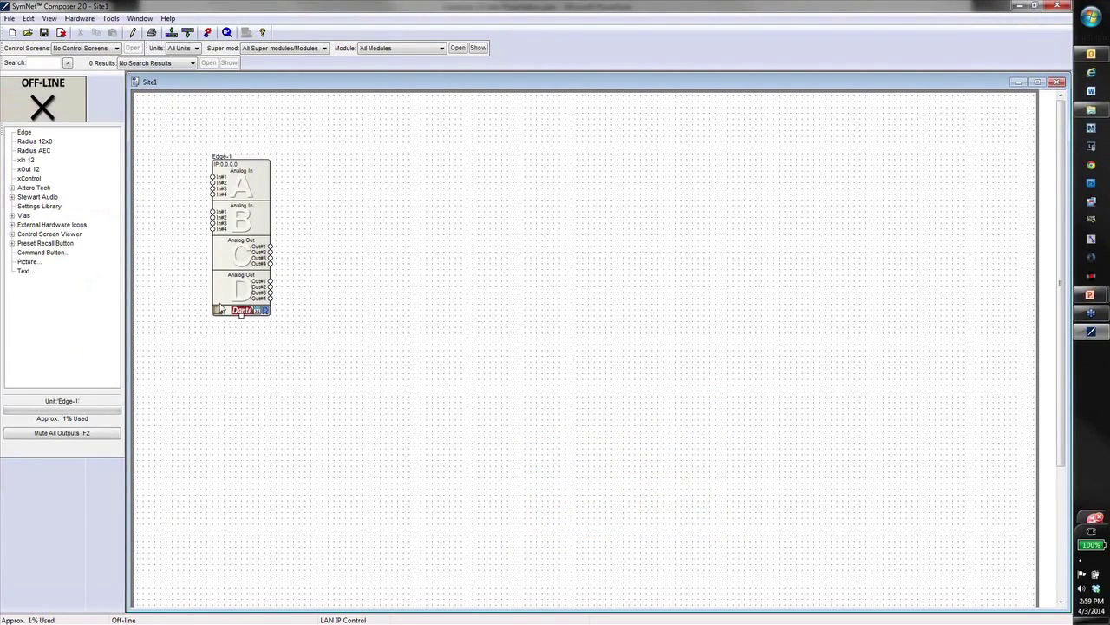
{"action": "left_click", "coordinate": [217, 310]}
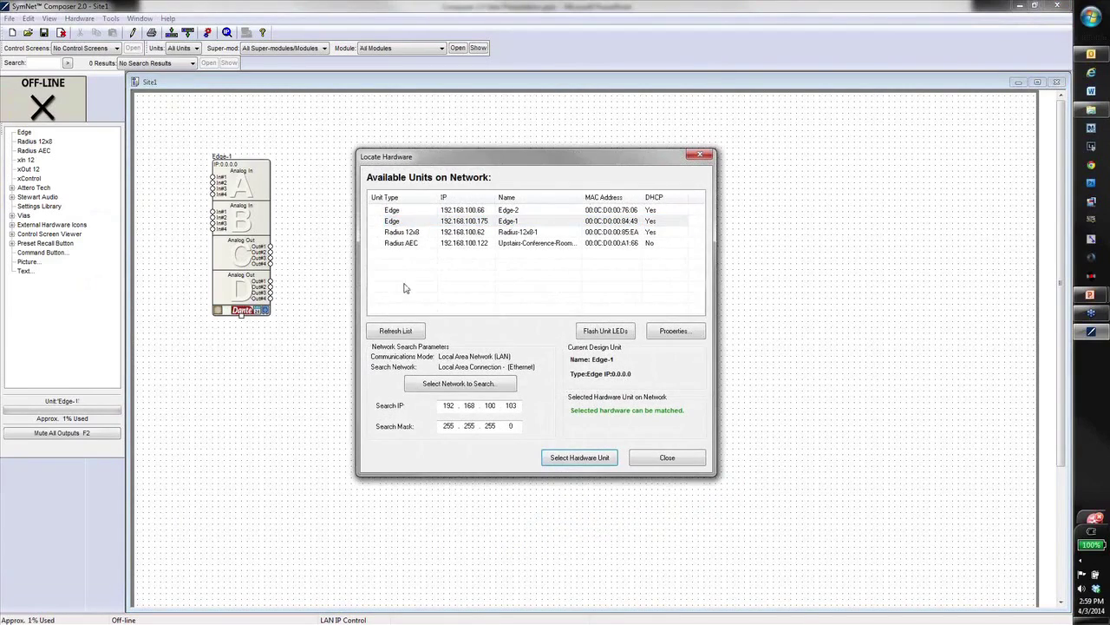
{"action": "double_click", "coordinate": [414, 222]}
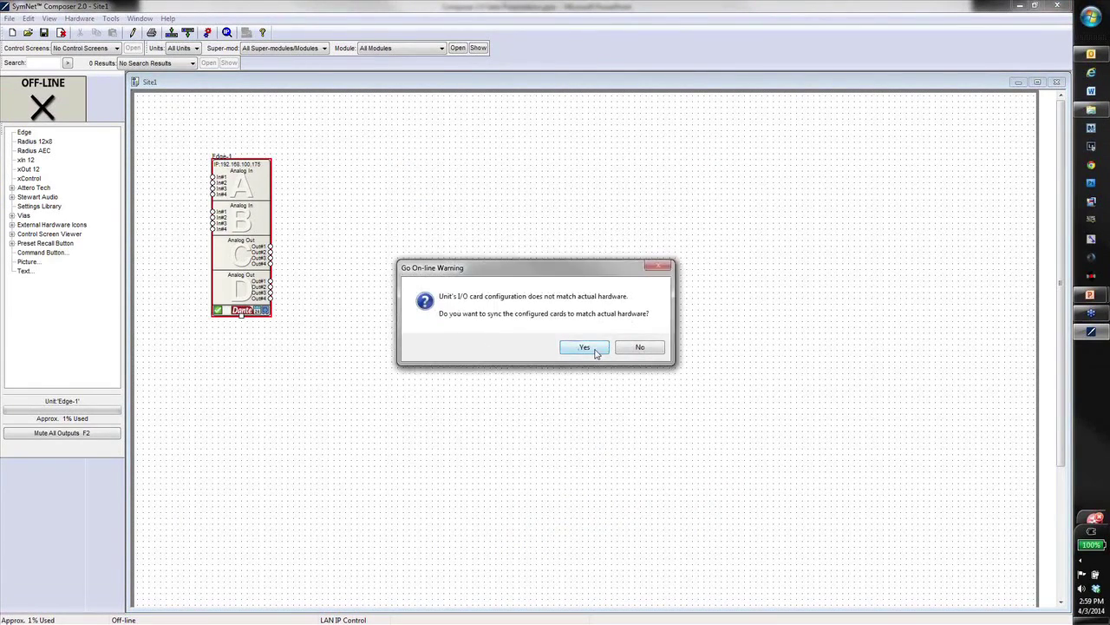
{"action": "left_click", "coordinate": [596, 351]}
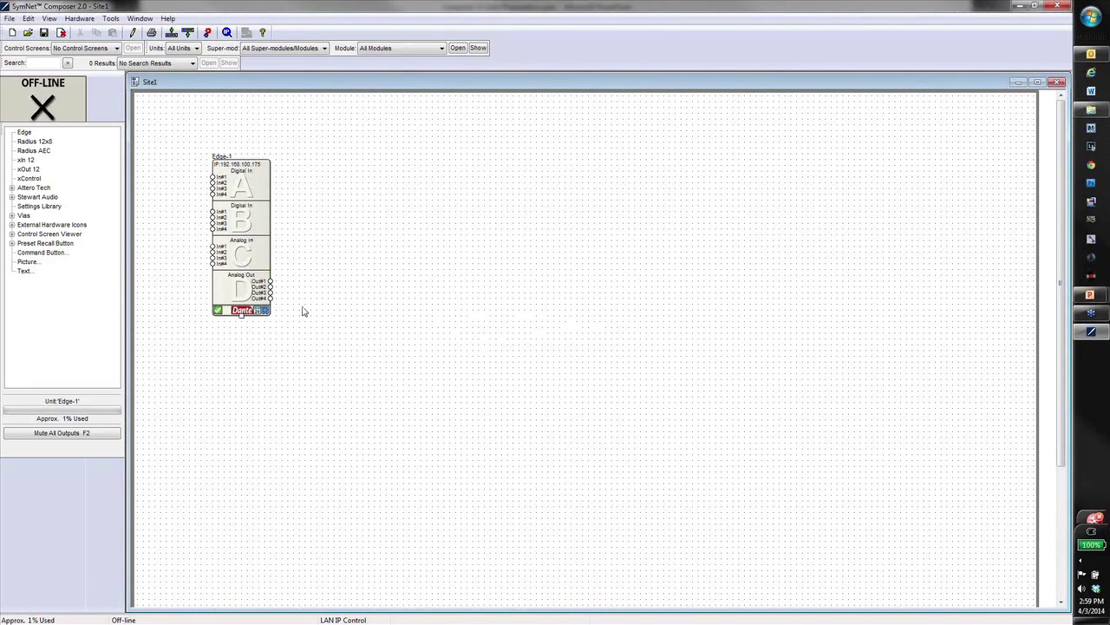
- Add an unDIO2x2 endpoint beside Edge-1 and assign it the unDIO2x2 found on Dante
{"action": "left_click", "coordinate": [13, 188]}
{"action": "left_click_drag", "start_coordinate": [38, 208], "coordinate": [355, 205]}
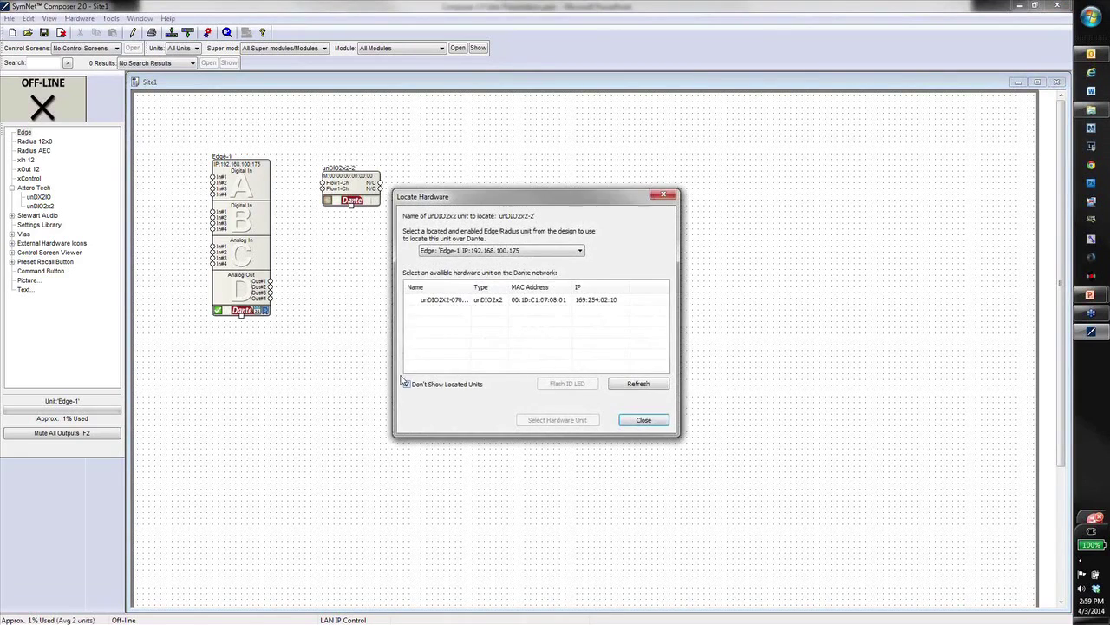
{"action": "left_click", "coordinate": [444, 303]}
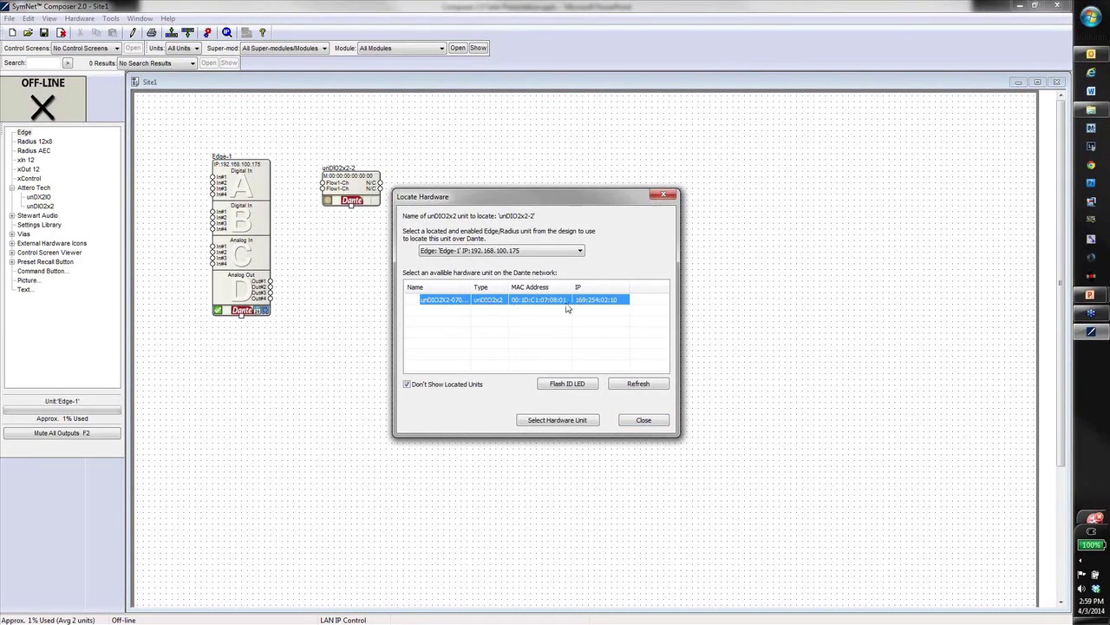
{"action": "double_click", "coordinate": [458, 300]}
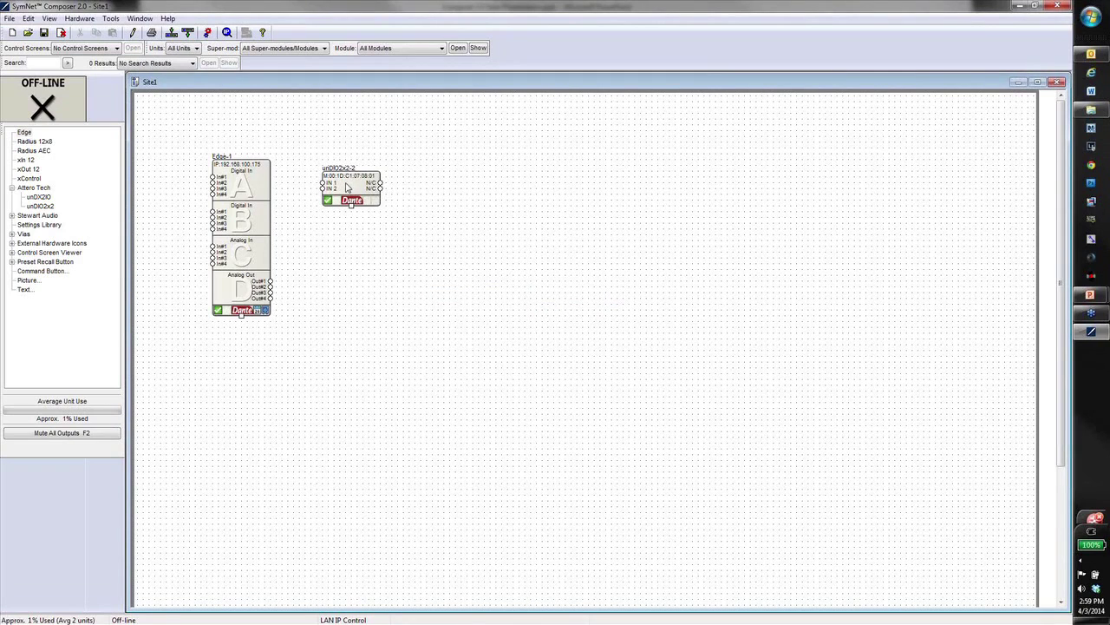
{"action": "double_click", "coordinate": [345, 188]}
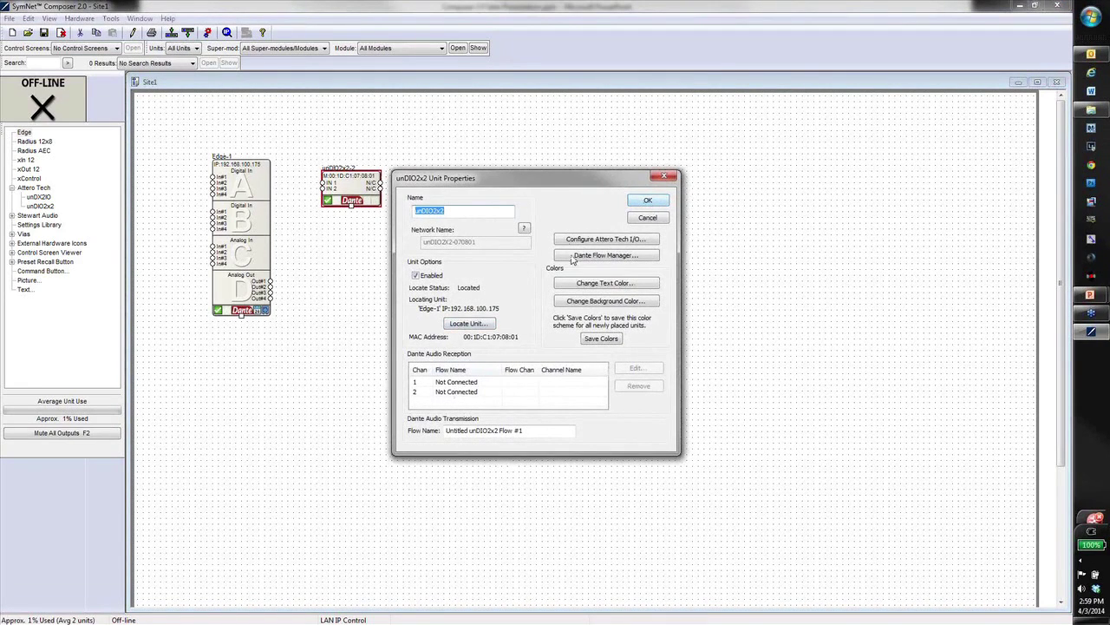
{"action": "left_click", "coordinate": [652, 218]}
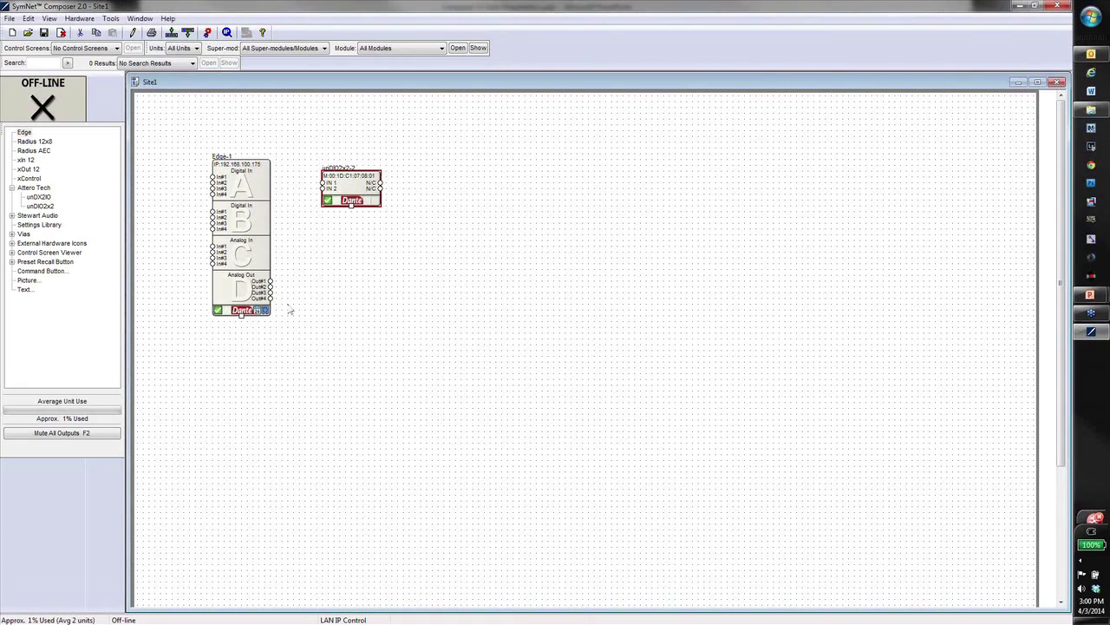
{"action": "left_click", "coordinate": [250, 227]}
- Inside Edge-1, place the unDIO2x2 receive flow below the analog inputs
{"action": "double_click", "coordinate": [250, 227]}
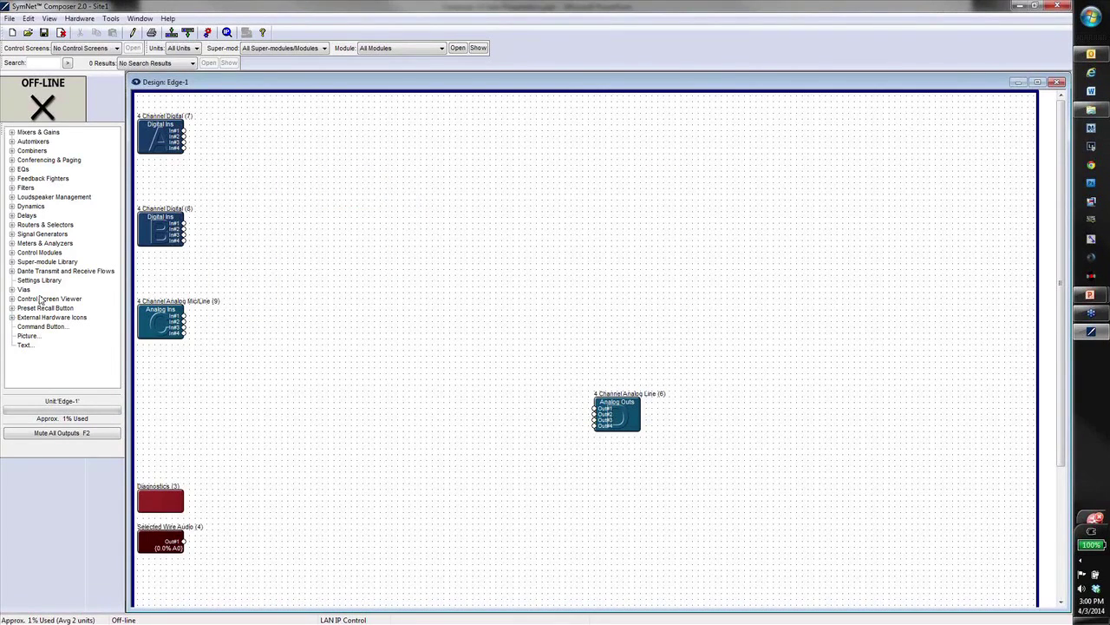
{"action": "left_click", "coordinate": [11, 271]}
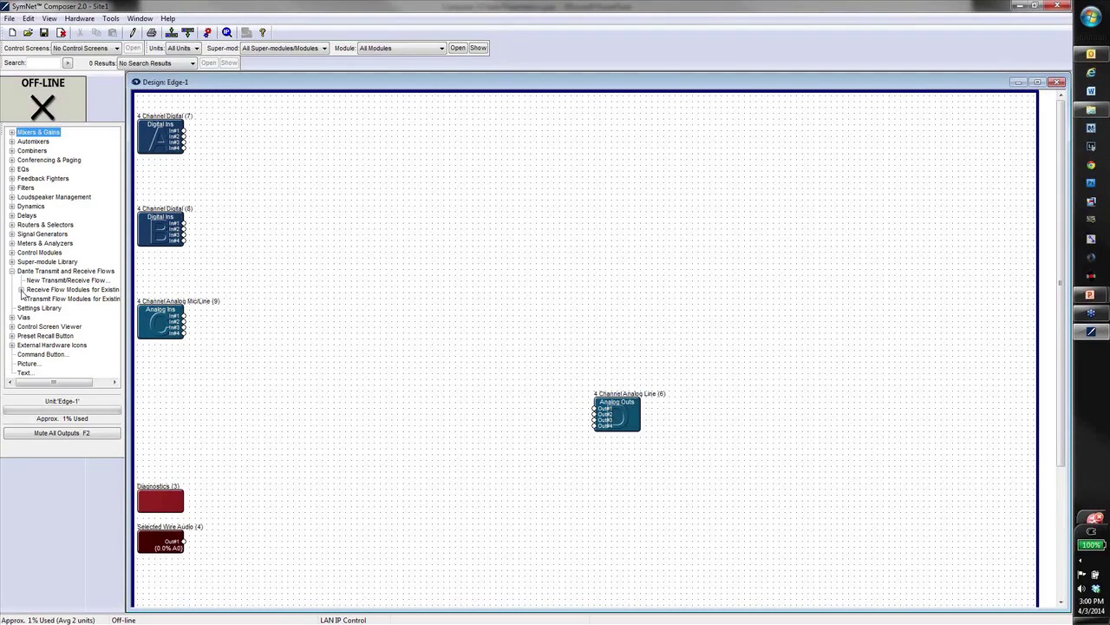
{"action": "left_click", "coordinate": [21, 289]}
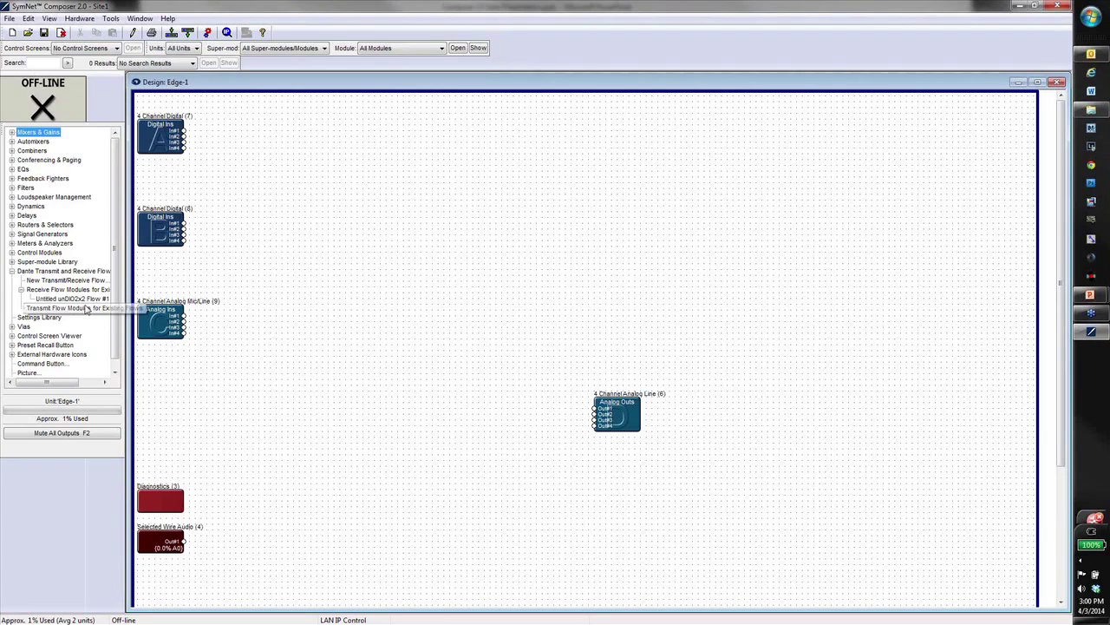
{"action": "left_click", "coordinate": [87, 306]}
{"action": "left_click_drag", "start_coordinate": [87, 306], "coordinate": [163, 395]}
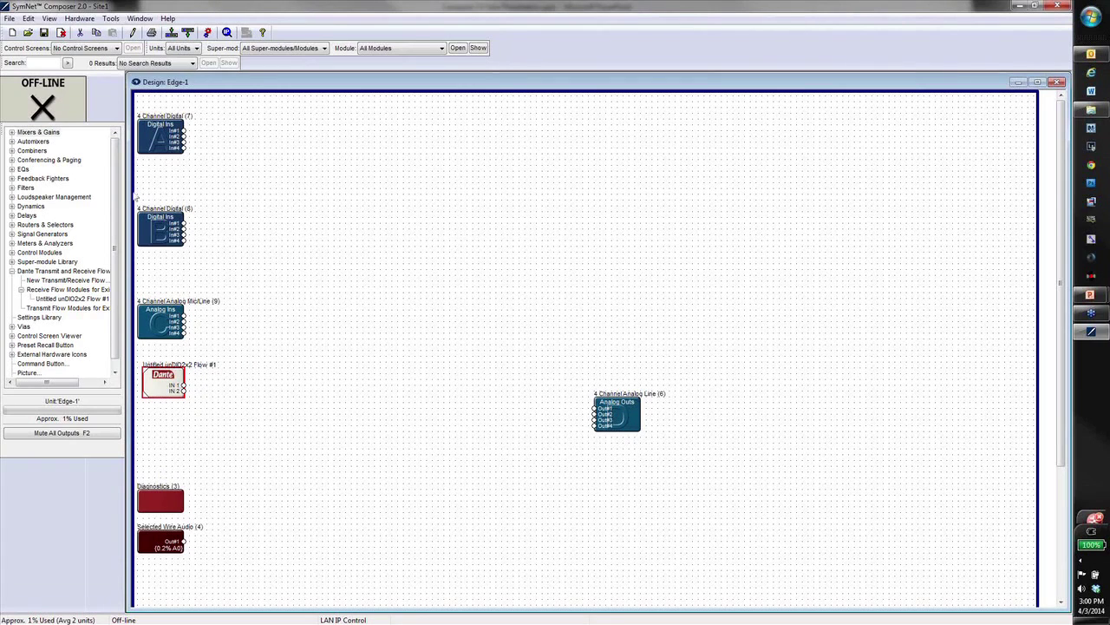
- Create a 2-channel transmit flow 'to Atterotech' above the analog outputs, then close Edge-1
{"action": "left_click_drag", "start_coordinate": [52, 280], "coordinate": [547, 339]}
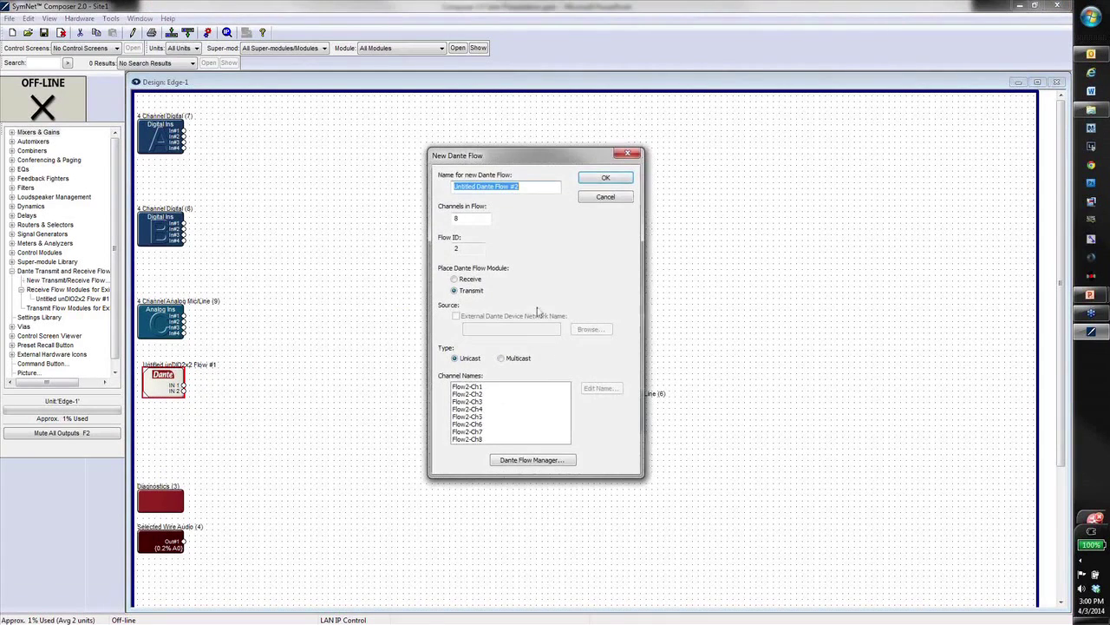
{"action": "double_click", "coordinate": [480, 222]}
{"action": "type", "text": "2"}
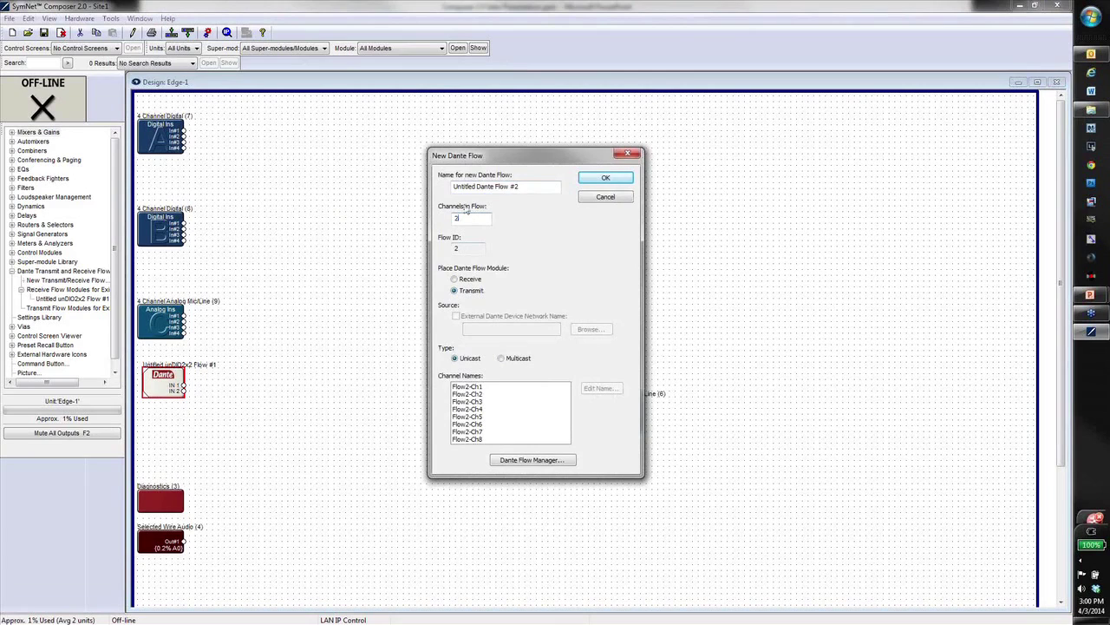
{"action": "key", "text": "shift+Tab"}
{"action": "type", "text": "to"}
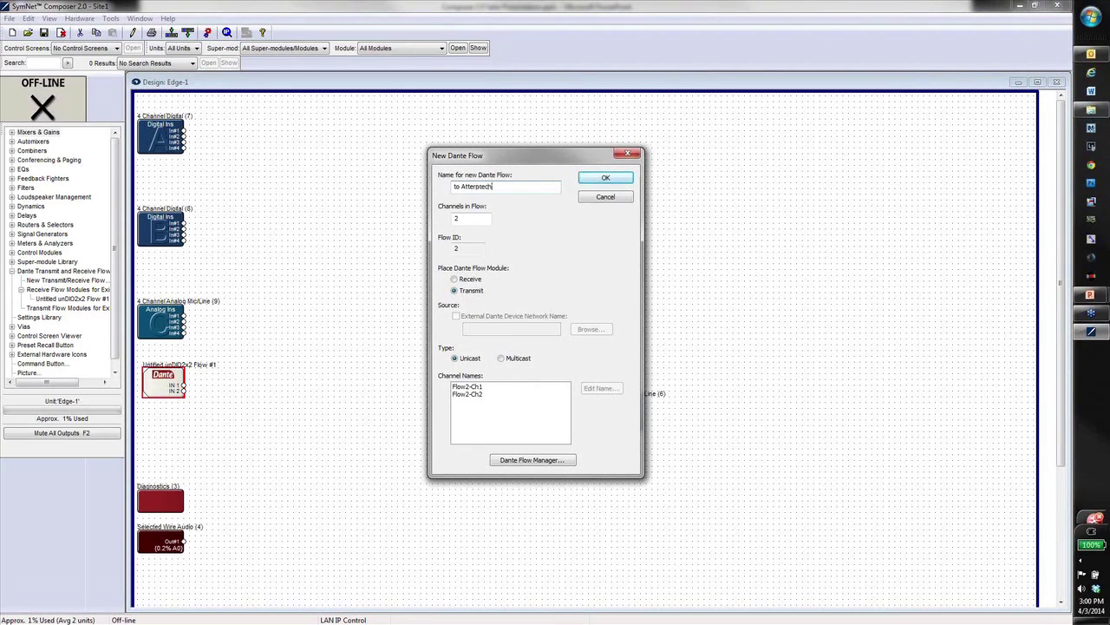
{"action": "key", "text": "Return"}
{"action": "left_click", "coordinate": [580, 364]}
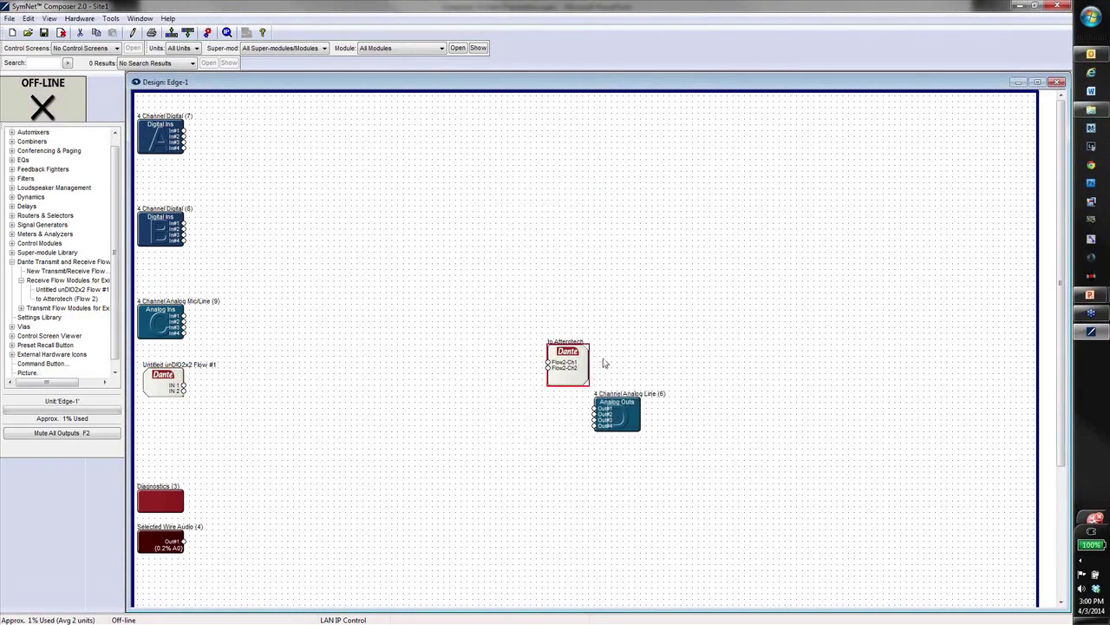
{"action": "left_click_drag", "start_coordinate": [578, 364], "coordinate": [622, 358]}
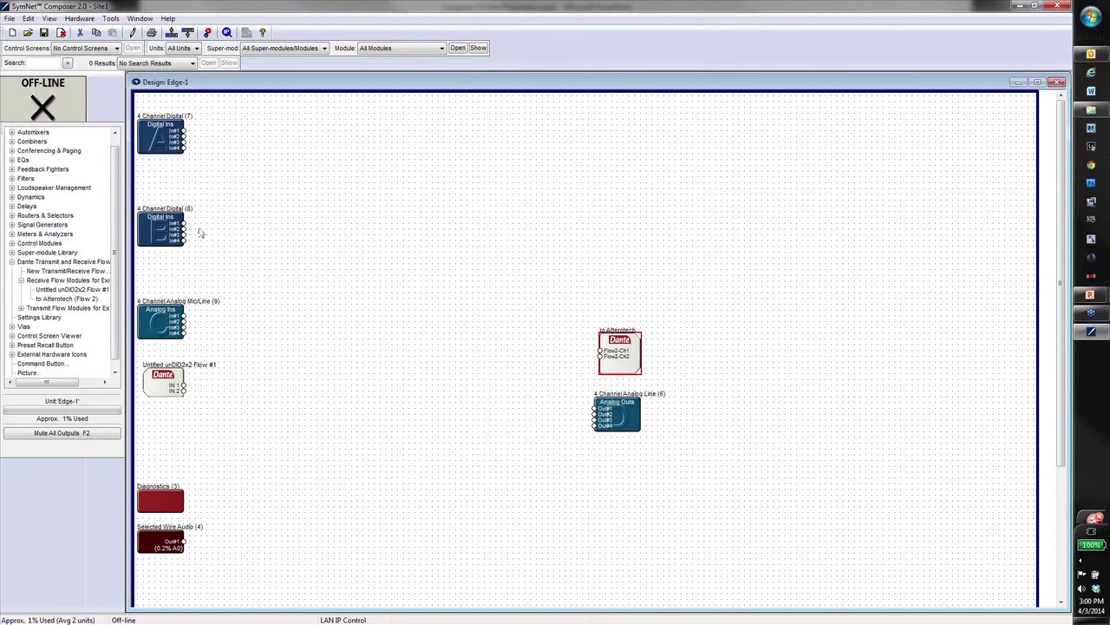
{"action": "left_click", "coordinate": [1058, 82]}
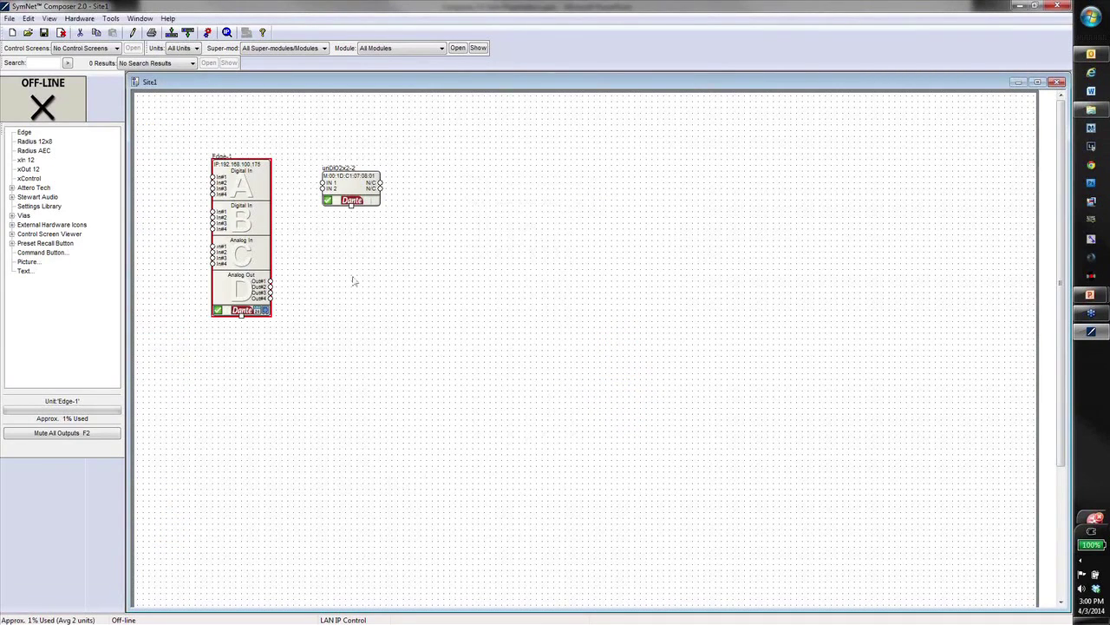
- Route Edge-1's 'to Atterotech' flow to both unDIO2x2 reception channels and save
{"action": "double_click", "coordinate": [361, 191]}
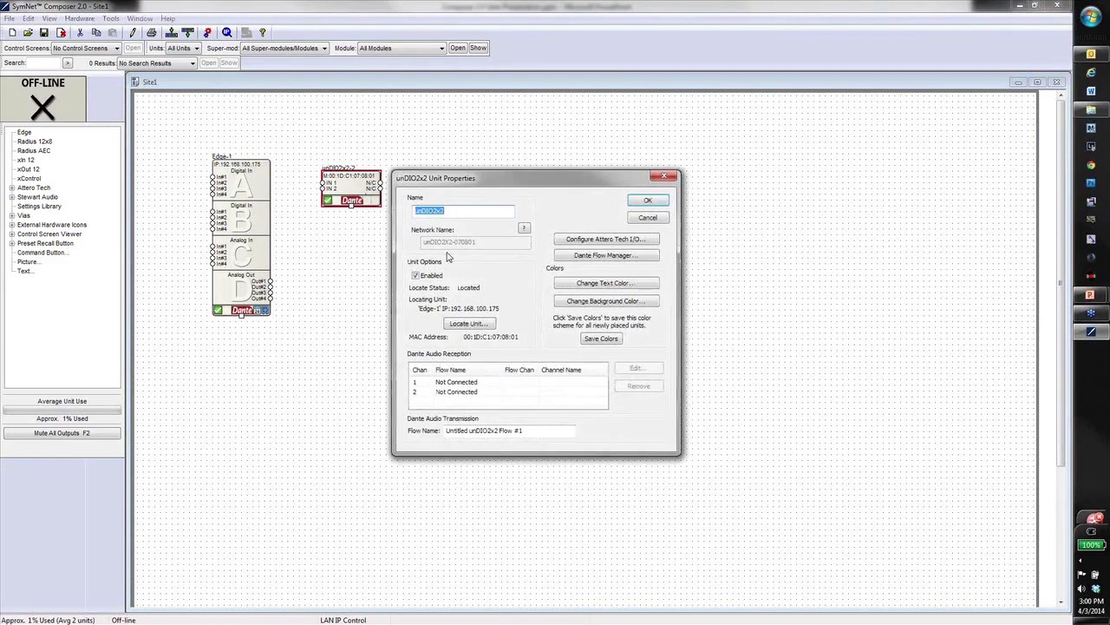
{"action": "double_click", "coordinate": [449, 384]}
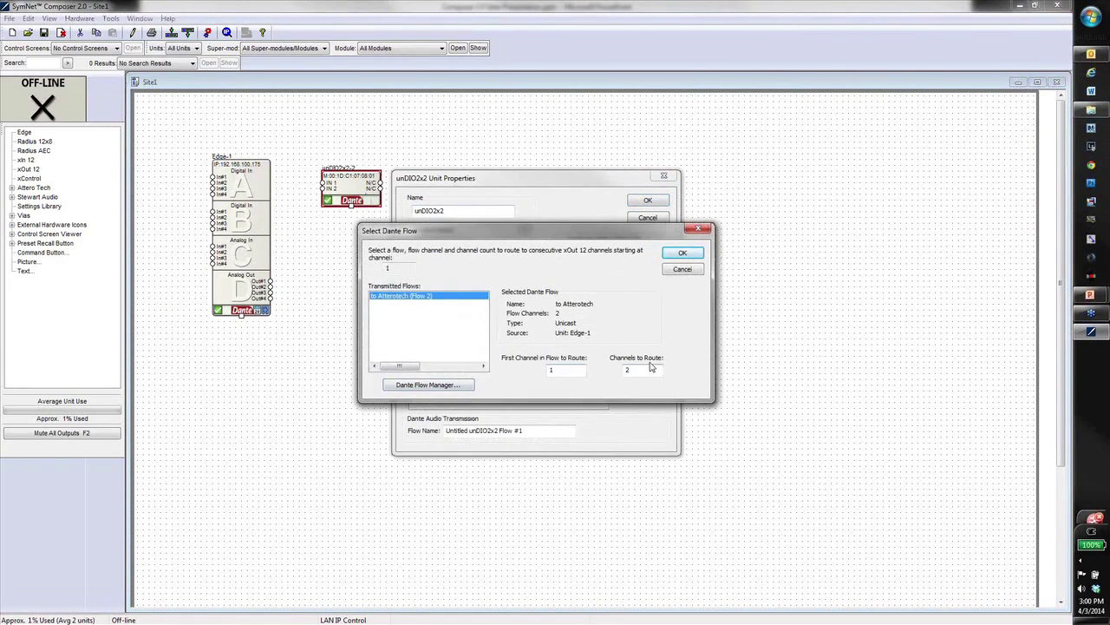
{"action": "left_click", "coordinate": [683, 252]}
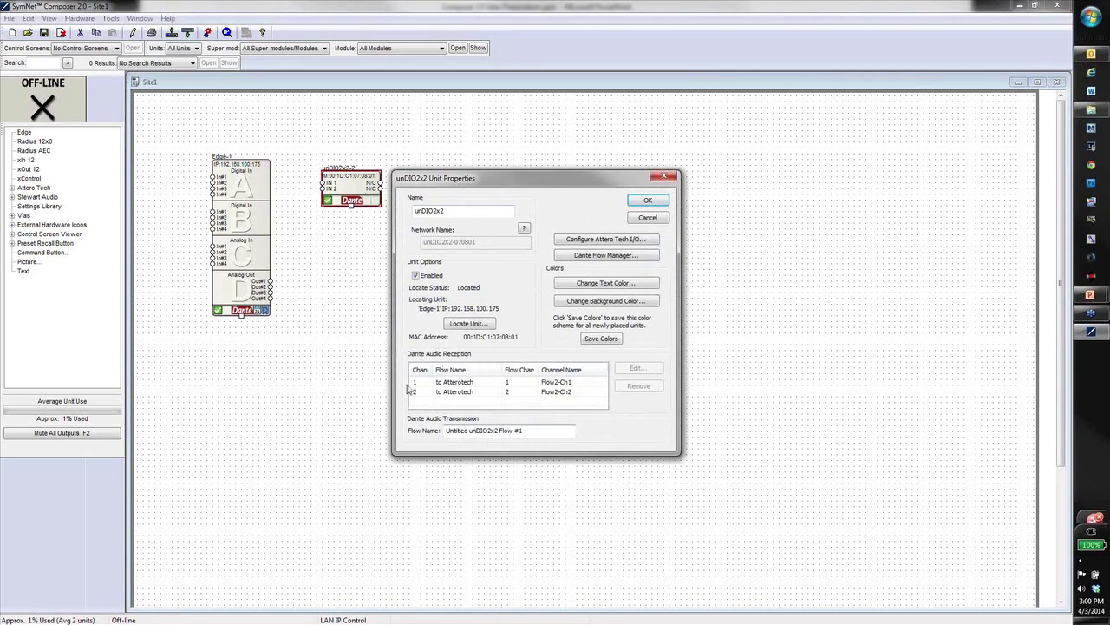
{"action": "left_click", "coordinate": [647, 202]}
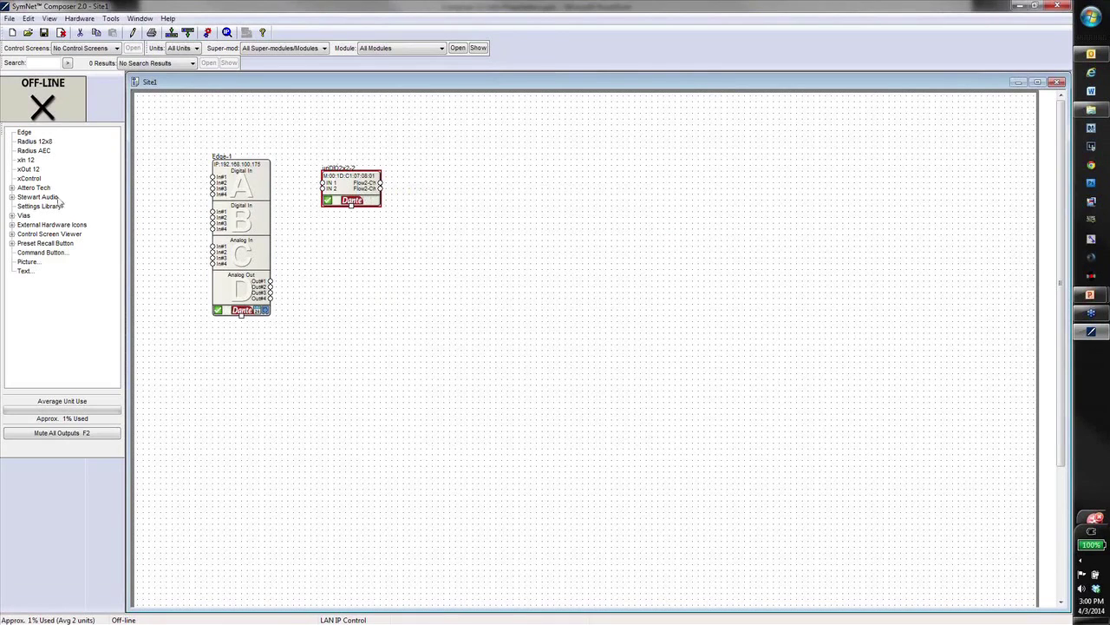
- Place an xIn 12 unit below the unDIO2x2 and link it to the xIn-12-3 hardware
{"action": "left_click_drag", "start_coordinate": [26, 163], "coordinate": [334, 237]}
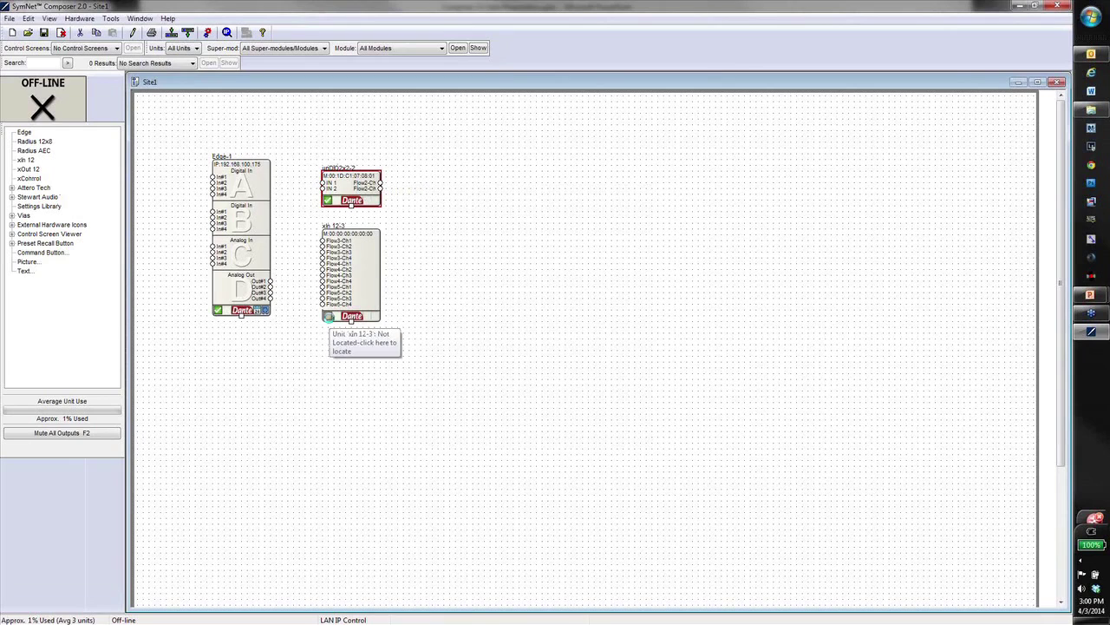
{"action": "left_click", "coordinate": [328, 317]}
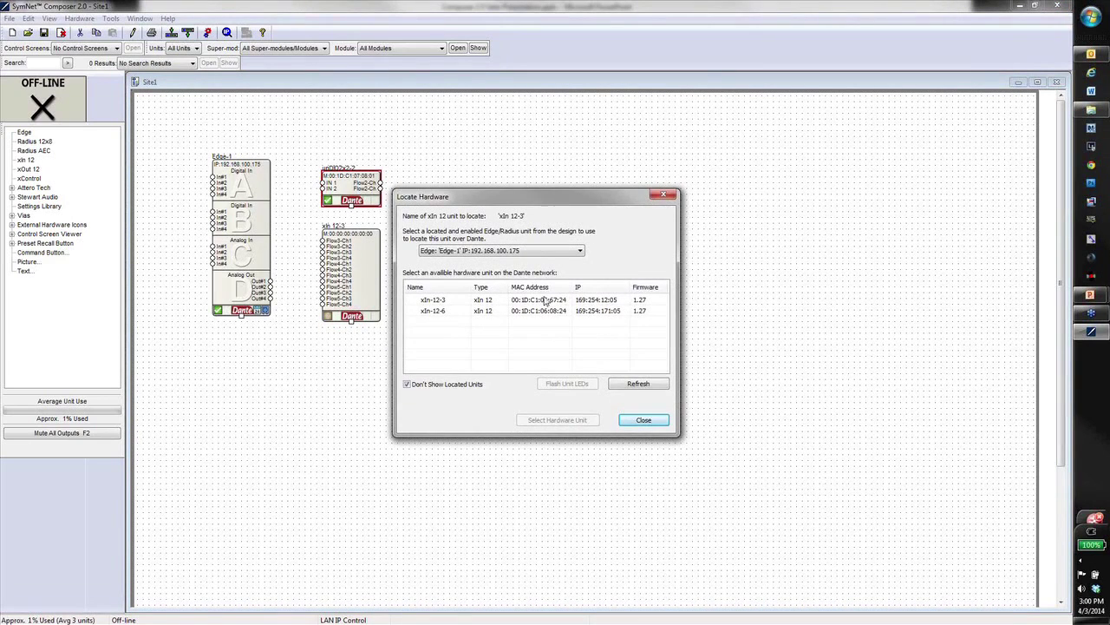
{"action": "double_click", "coordinate": [544, 301]}
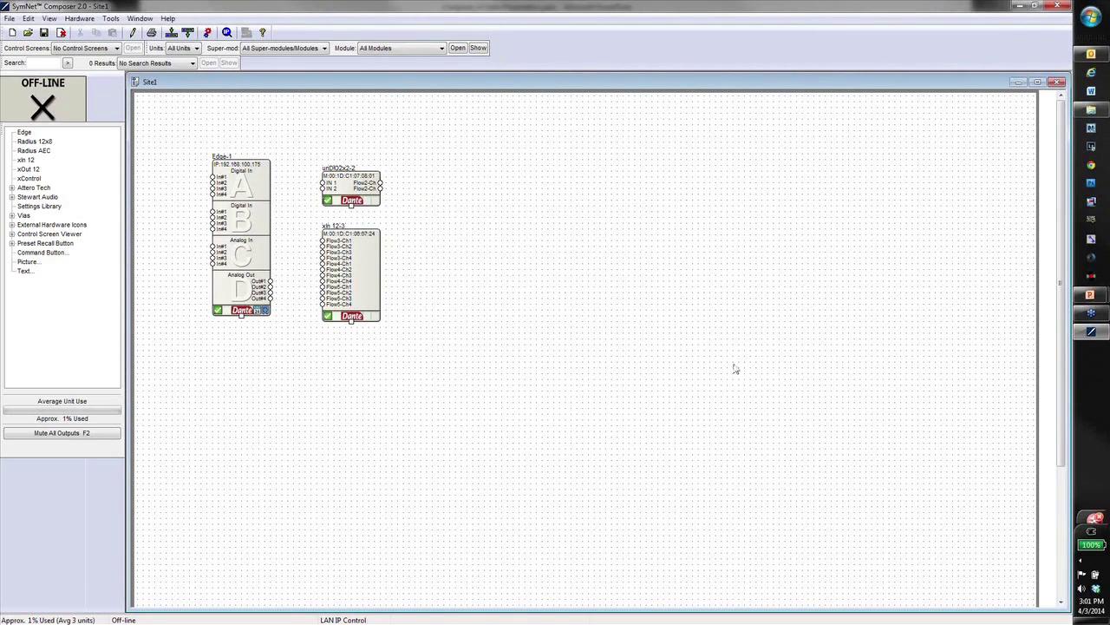
- Review the xIn 12-3 input gain settings, then open the unDIO2x2-2 unit properties
{"action": "right_click", "coordinate": [360, 269]}
{"action": "left_click", "coordinate": [389, 286]}
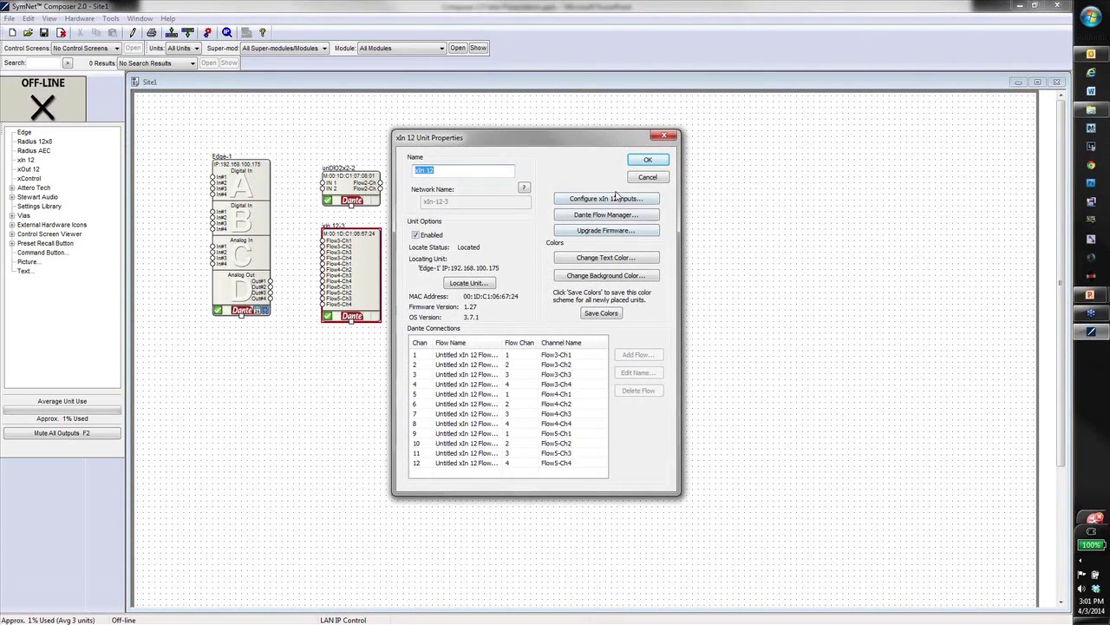
{"action": "left_click", "coordinate": [731, 224]}
{"action": "left_click", "coordinate": [606, 199]}
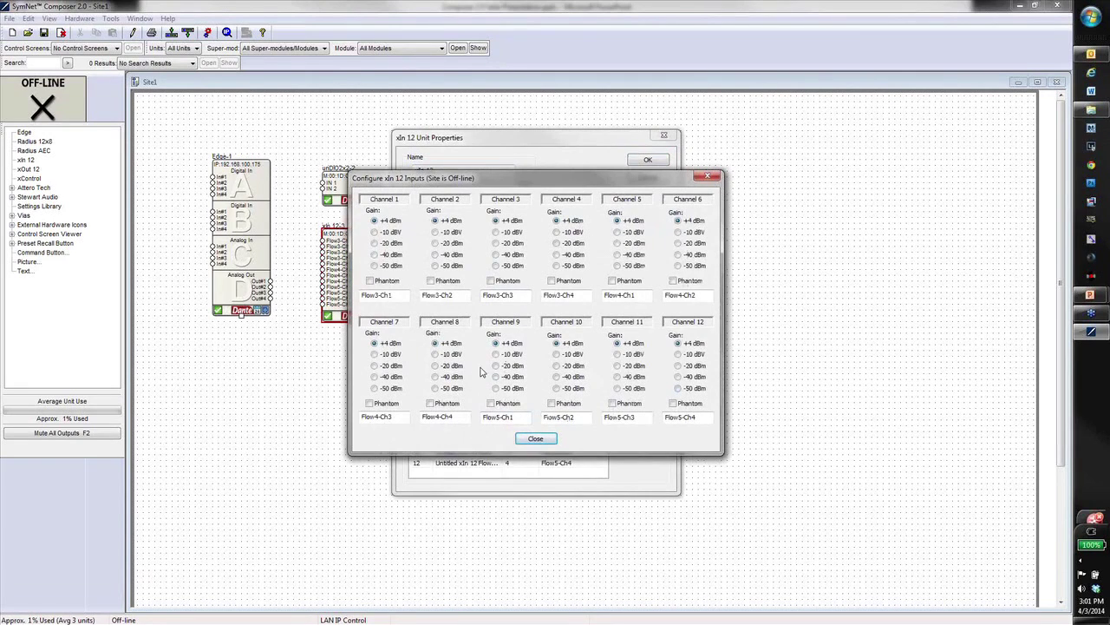
{"action": "left_click", "coordinate": [535, 438]}
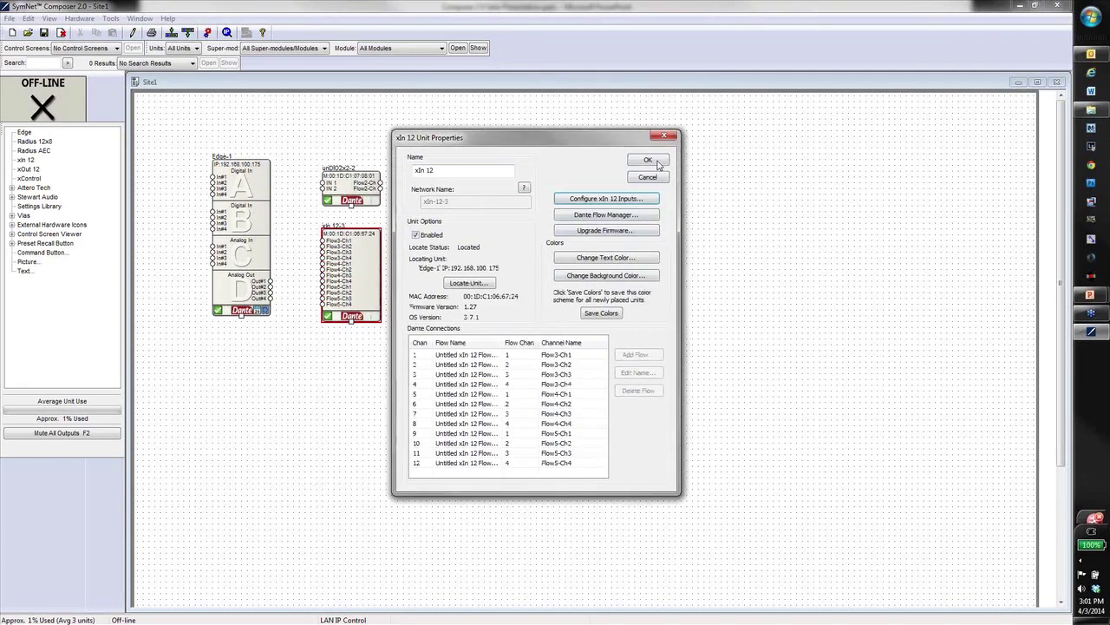
{"action": "left_click", "coordinate": [649, 160]}
{"action": "left_click", "coordinate": [356, 188]}
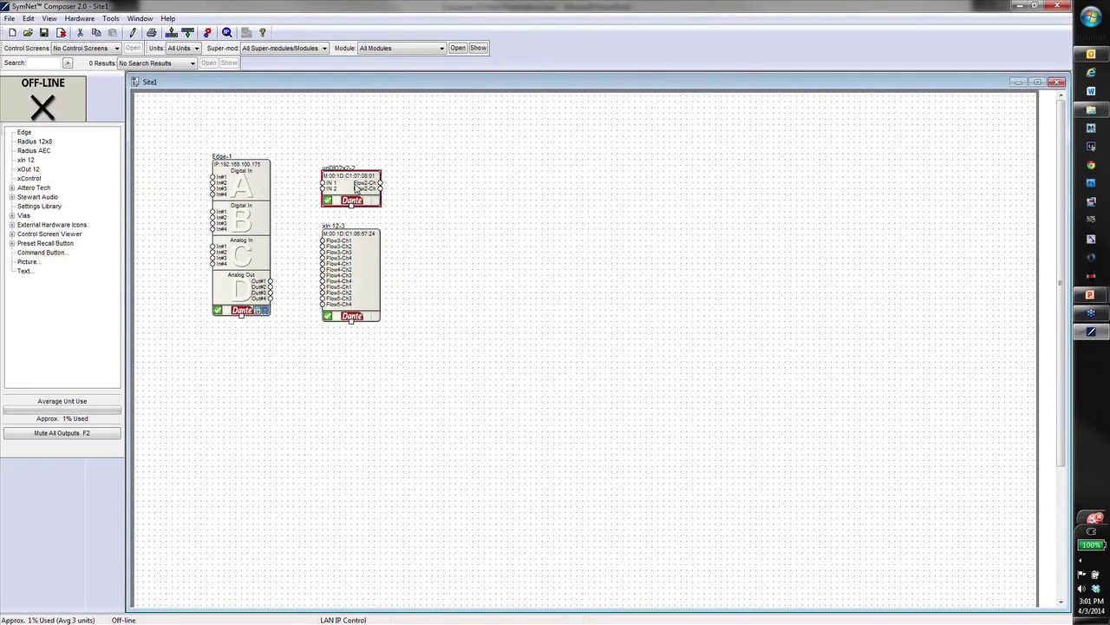
{"action": "double_click", "coordinate": [356, 188]}
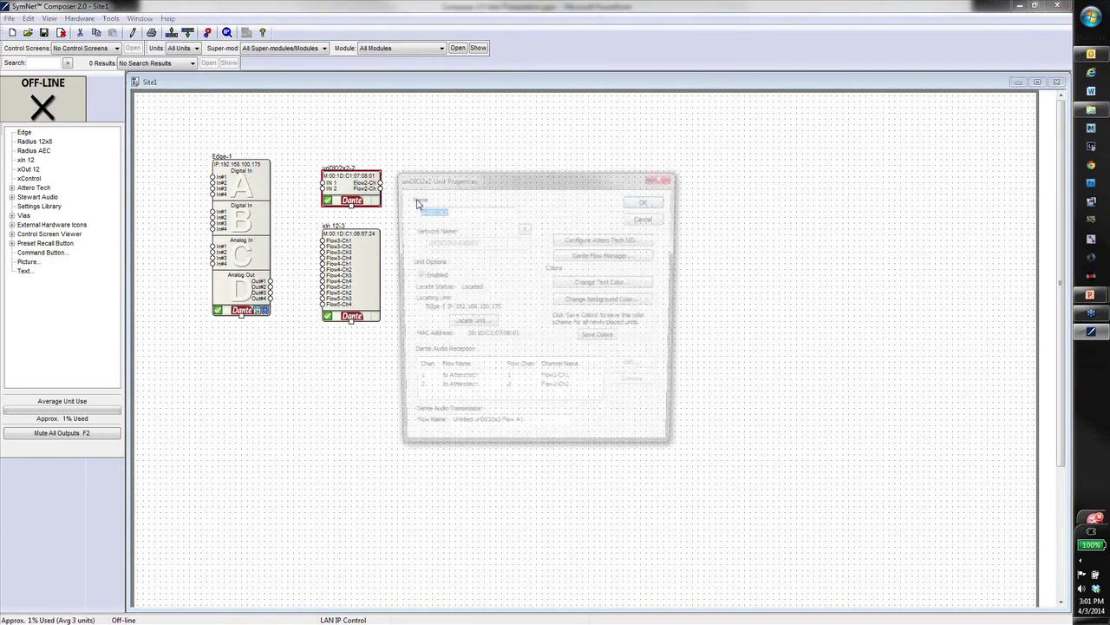
- Check the unDIO2x2 I/O gains, both left at +0 dB, and close its properties
{"action": "left_click", "coordinate": [586, 239]}
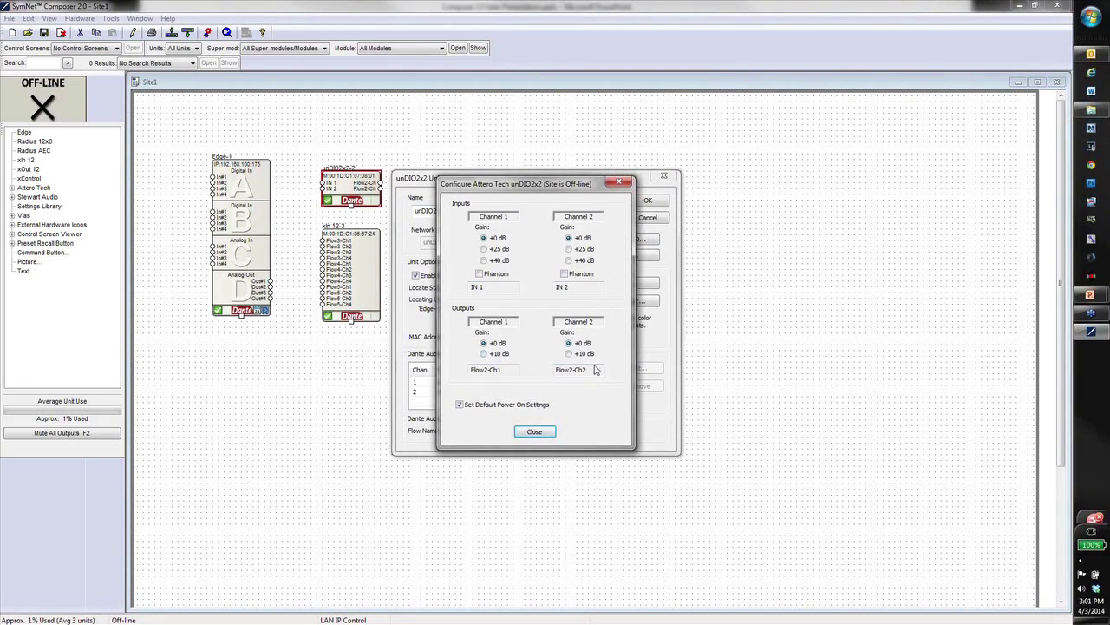
{"action": "left_click", "coordinate": [535, 432]}
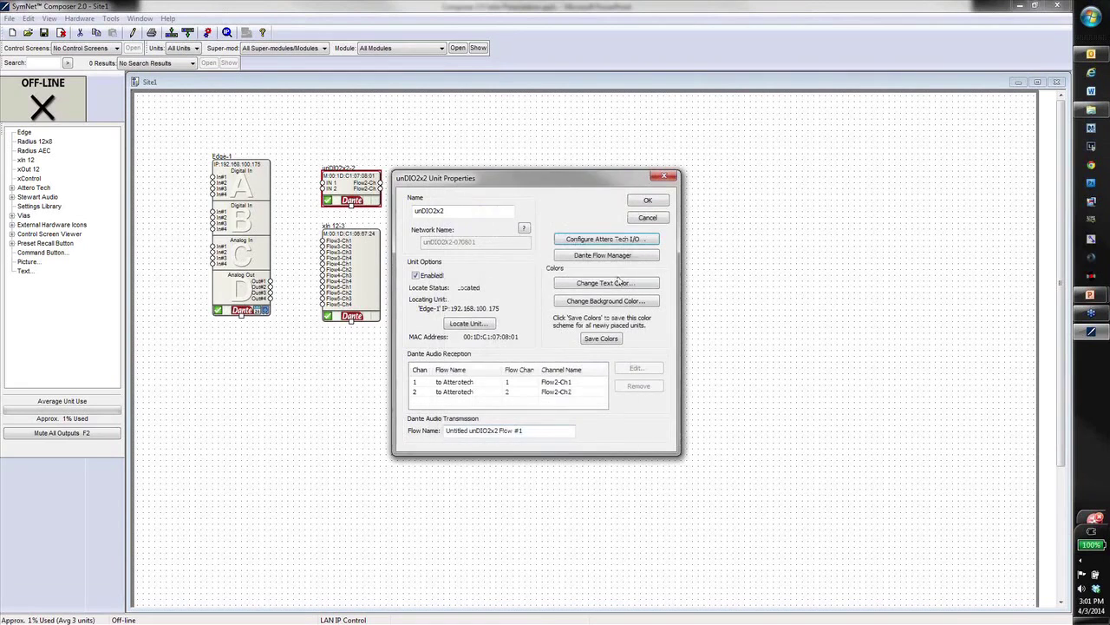
{"action": "left_click", "coordinate": [647, 202]}
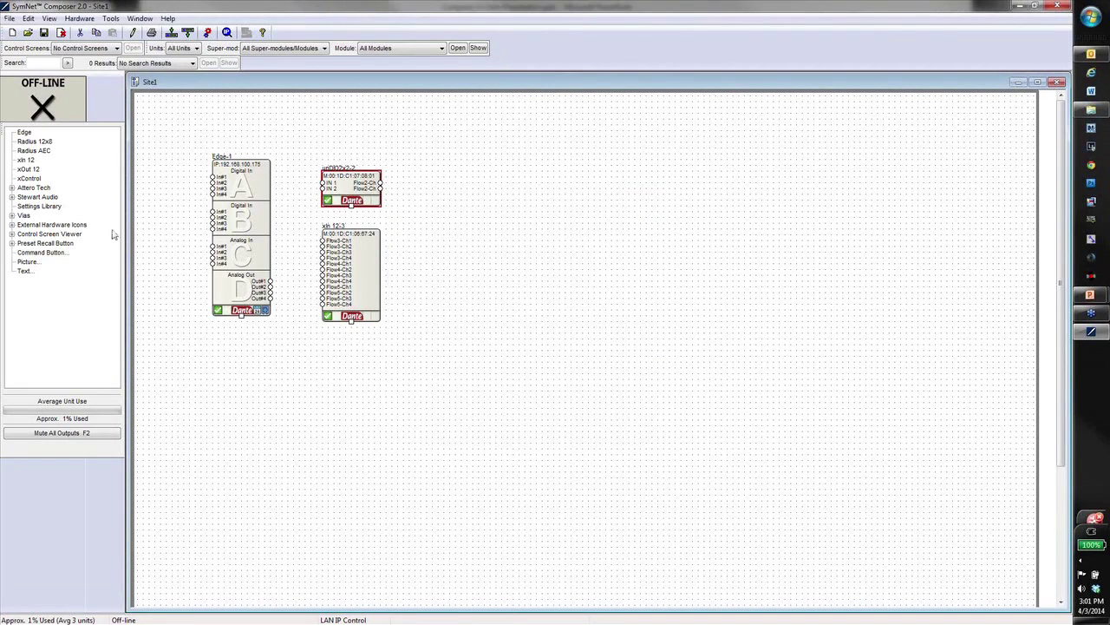
- Place an unDX2IO unit from Attero Tech beside the unDIO2x2 module
{"action": "left_click", "coordinate": [11, 188]}
{"action": "left_click", "coordinate": [38, 197]}
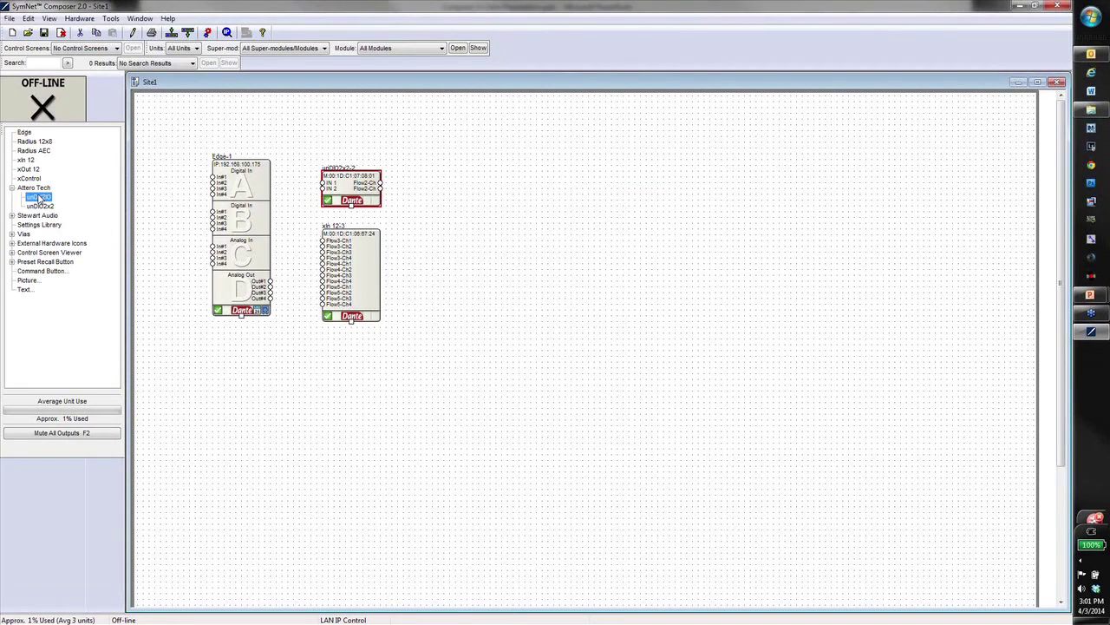
{"action": "left_click_drag", "start_coordinate": [38, 197], "coordinate": [403, 173]}
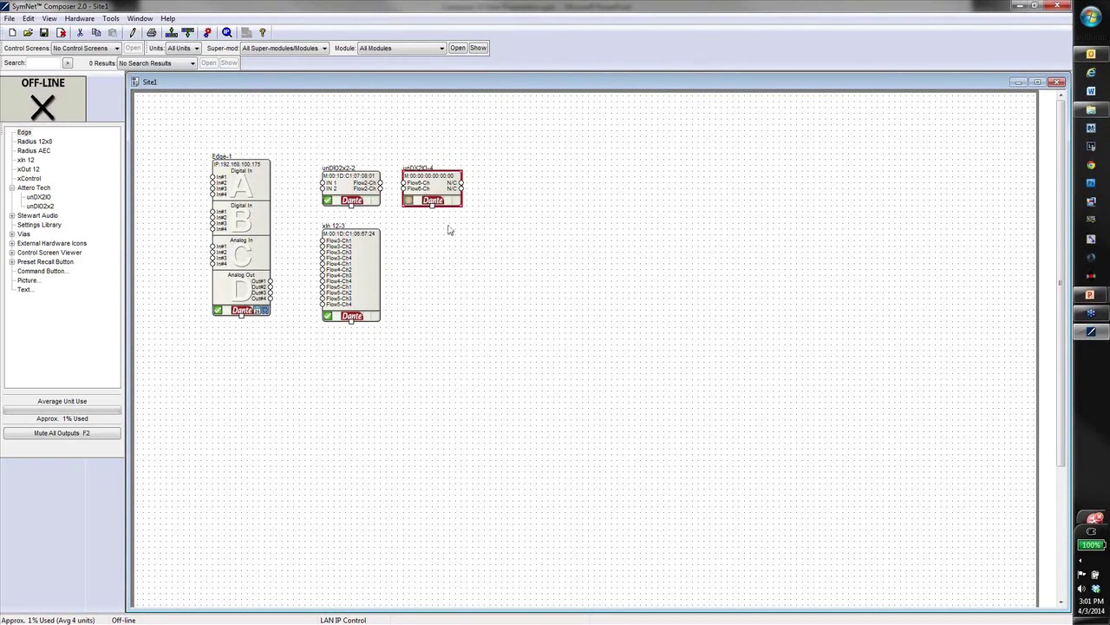
- Move the xIn 12-3 unit below Edge-1
{"action": "left_click", "coordinate": [386, 334]}
{"action": "left_click", "coordinate": [357, 272]}
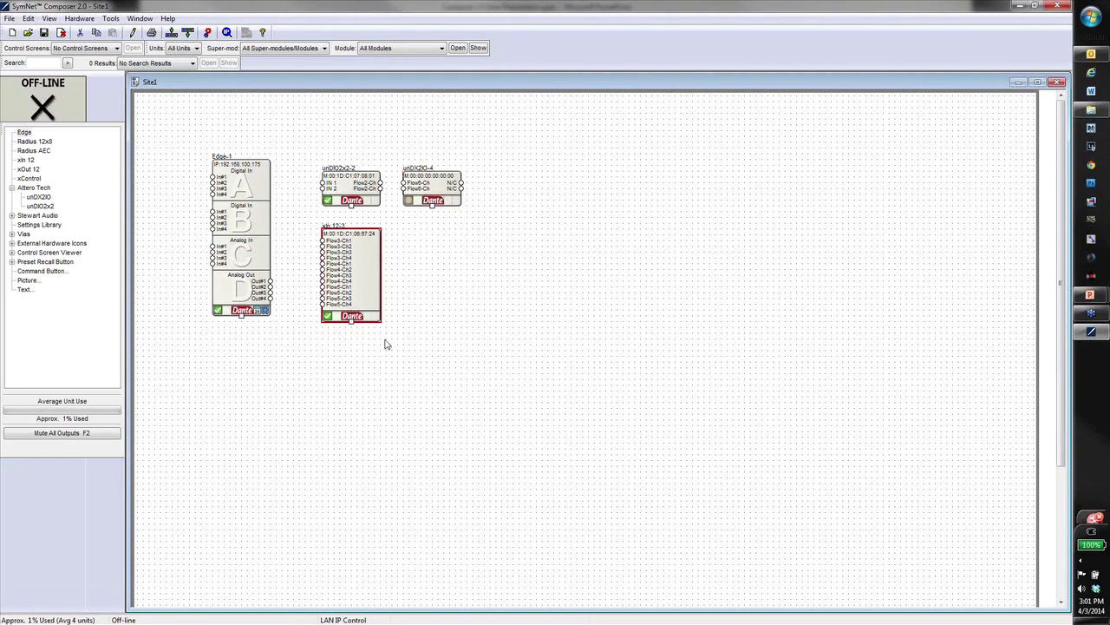
{"action": "left_click_drag", "start_coordinate": [354, 279], "coordinate": [245, 383]}
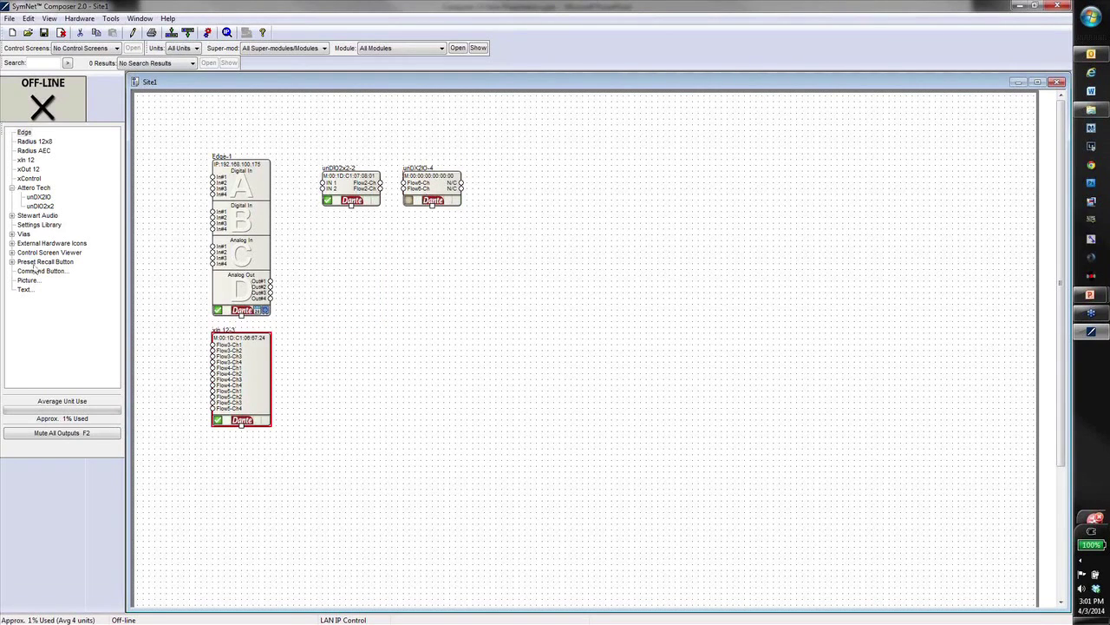
- Place a Stewart Audio AV25-2 unit below unDIO2x2-2 and look for its hardware
{"action": "left_click", "coordinate": [12, 216]}
{"action": "left_click_drag", "start_coordinate": [37, 224], "coordinate": [344, 276]}
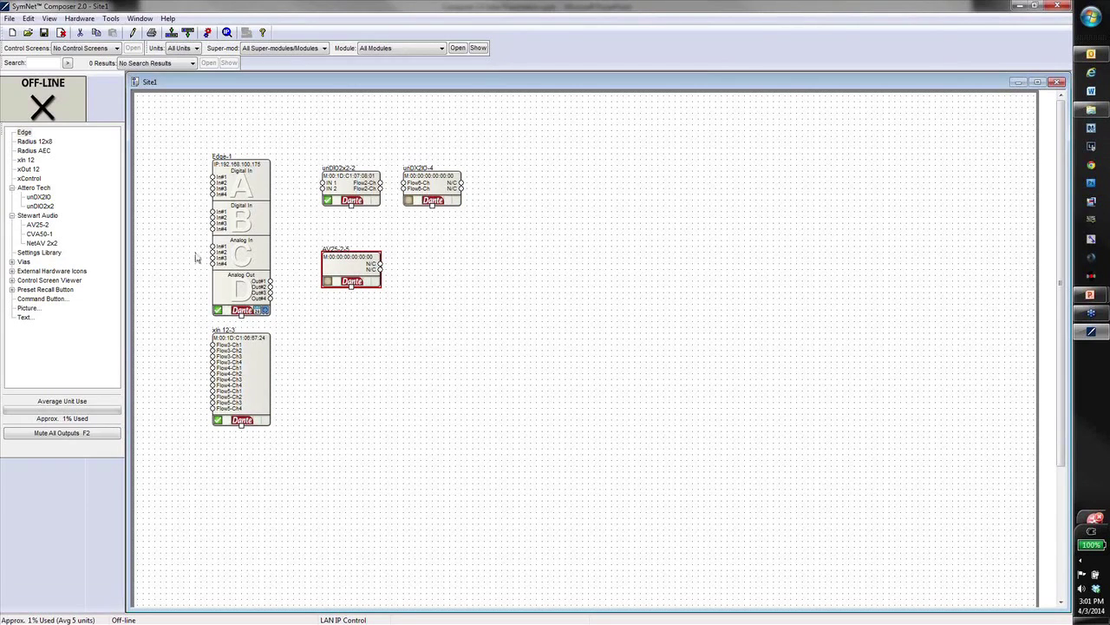
{"action": "left_click", "coordinate": [329, 284]}
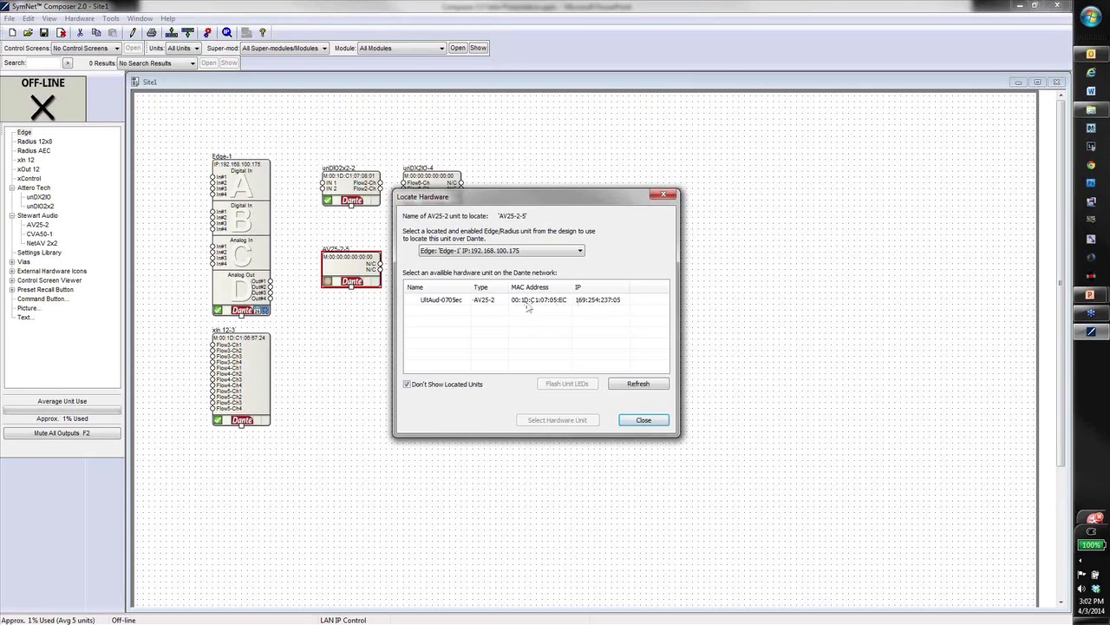
- Link AV25-2-5 to the UltAud-0705ec hardware and place a CVA50-1 unit below it
{"action": "double_click", "coordinate": [460, 302]}
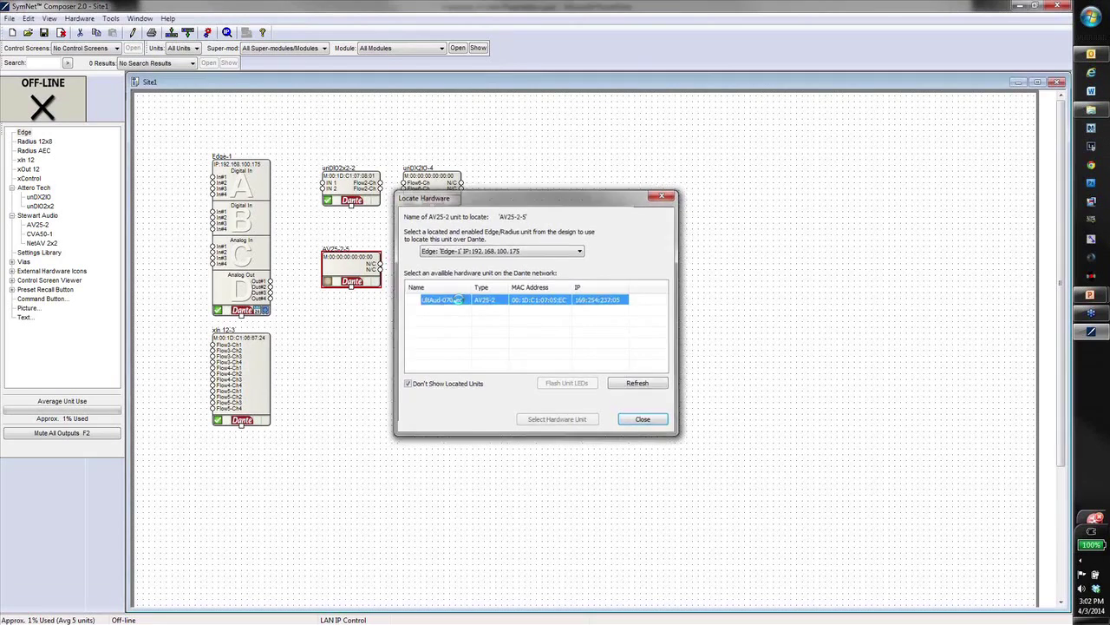
{"action": "left_click_drag", "start_coordinate": [306, 250], "coordinate": [334, 298]}
{"action": "left_click", "coordinate": [41, 243]}
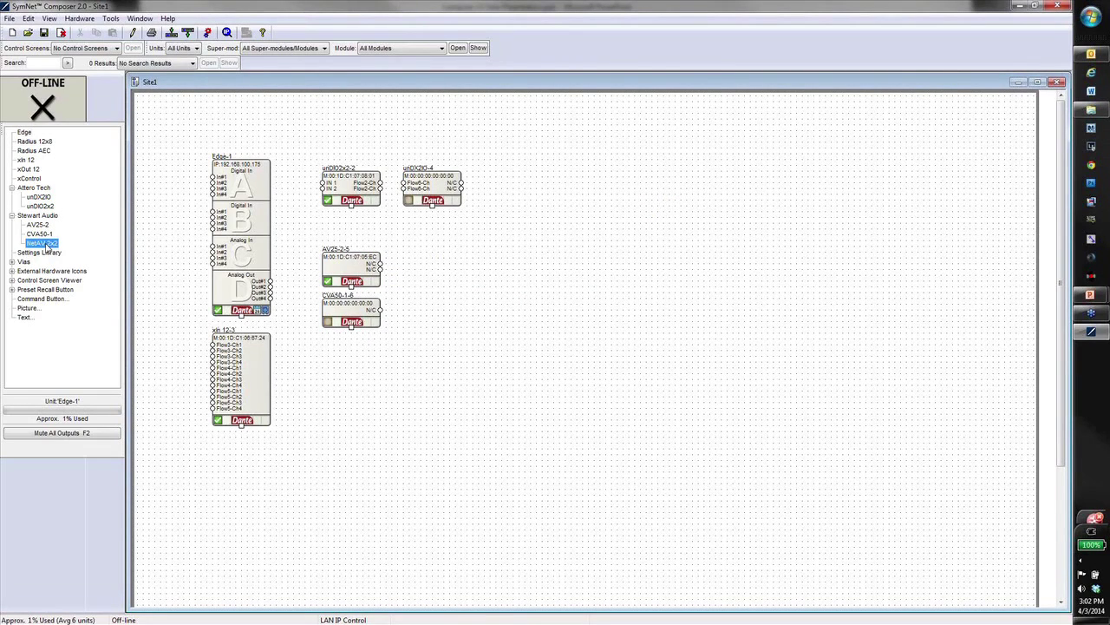
- Place a NetAV 2x2 unit below CVA50-1-6, open Edge-1, then return to the slides
{"action": "left_click_drag", "start_coordinate": [44, 246], "coordinate": [346, 356]}
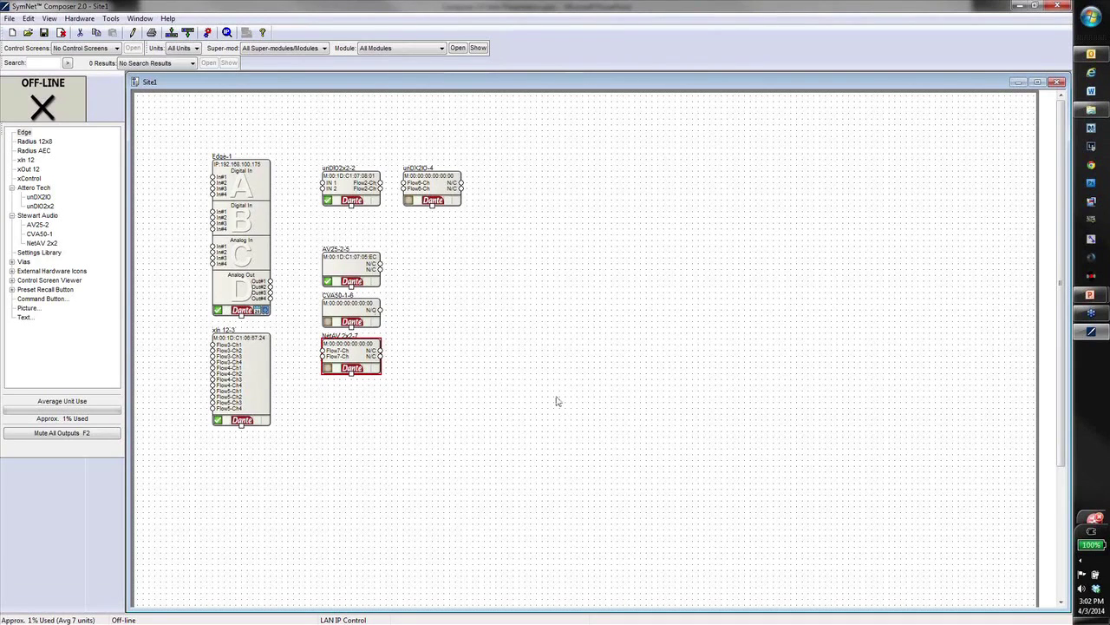
{"action": "double_click", "coordinate": [256, 211]}
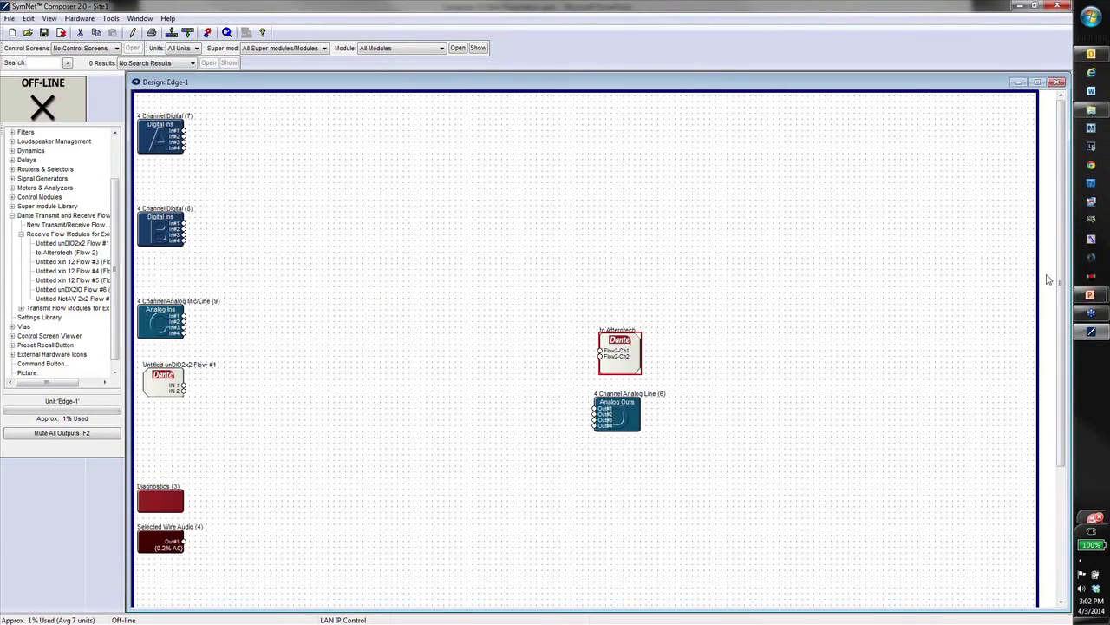
{"action": "mouse_move", "coordinate": [1091, 295]}
{"action": "left_click", "coordinate": [1000, 371]}
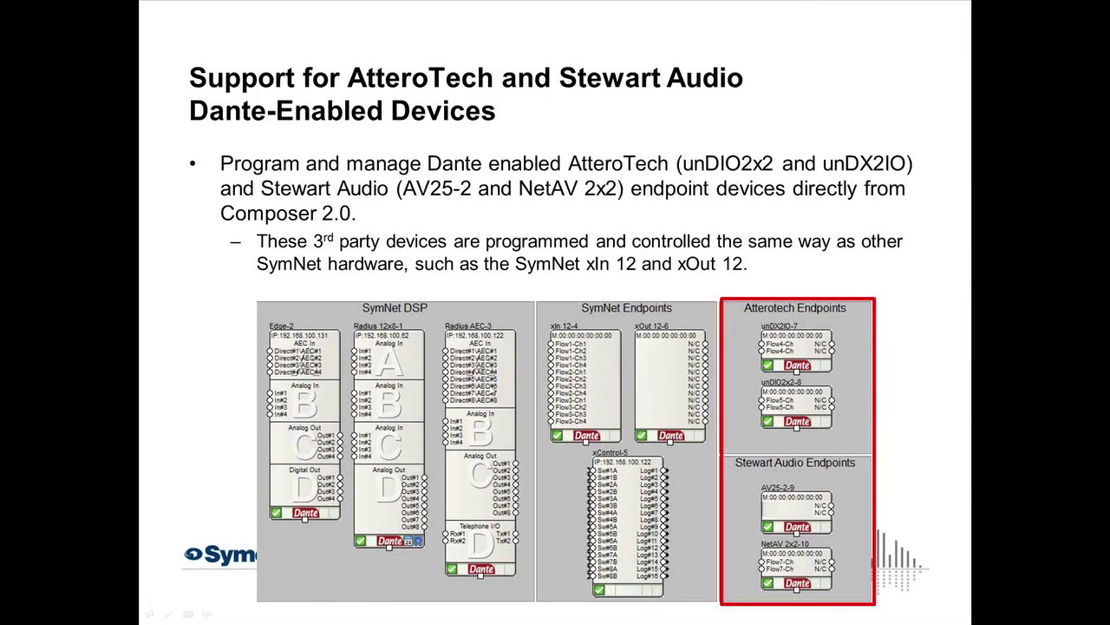
- Advance to the Browse for External Dante Devices slide, then return to Edge-1 in SymNet Composer
{"action": "left_click", "coordinate": [847, 276]}
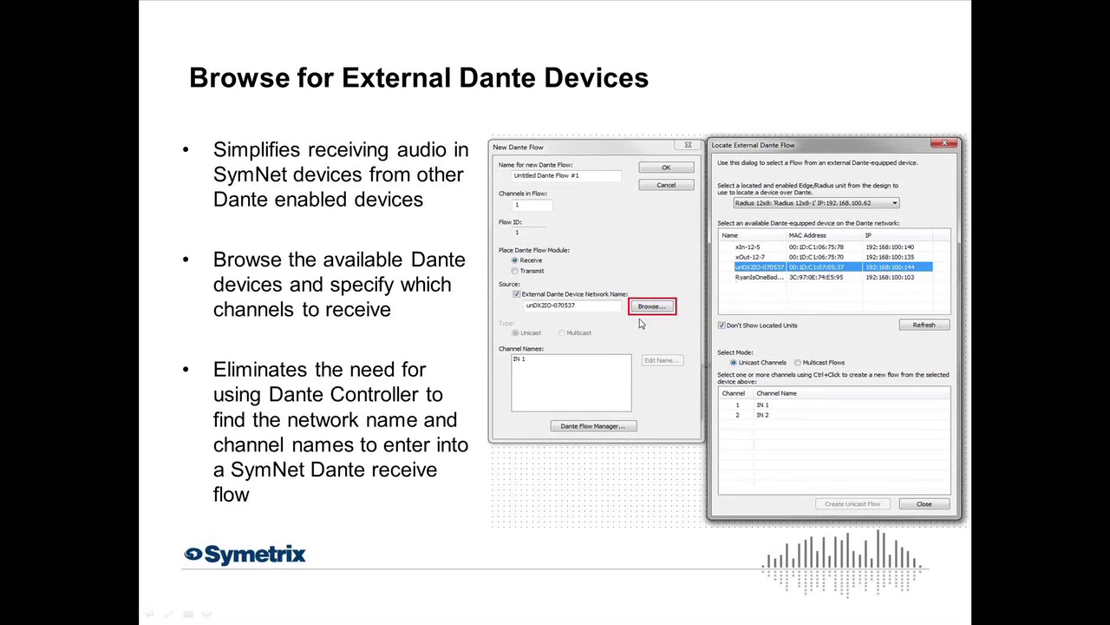
{"action": "key", "text": "alt+Tab"}
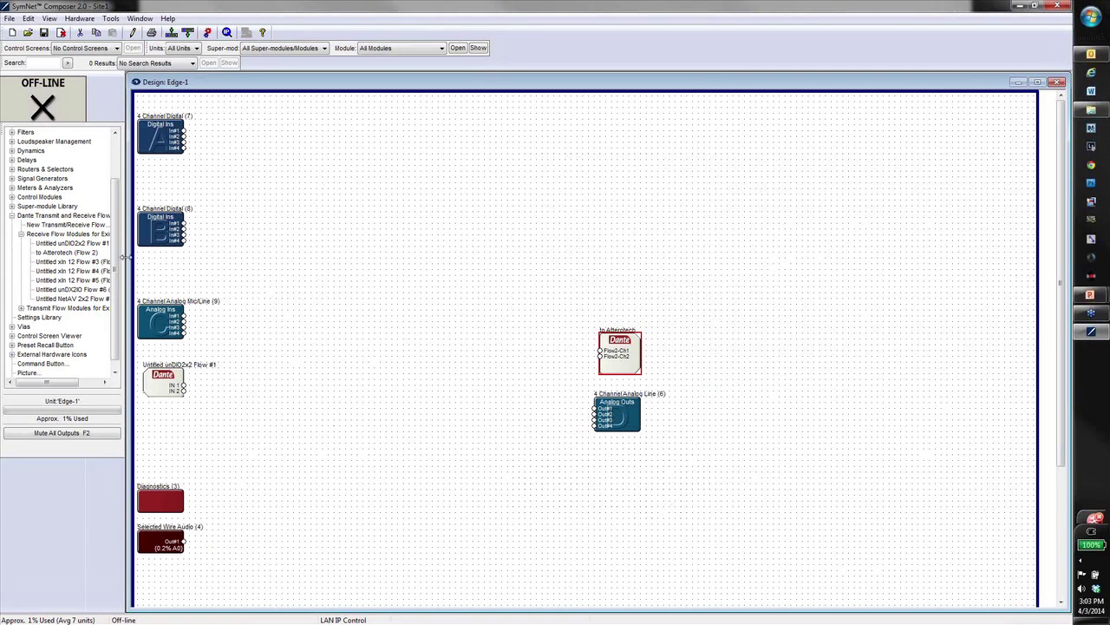
- Place a new Dante flow set to Receive from an External Dante Device, and browse for Dante devices on the network
{"action": "left_click", "coordinate": [21, 234]}
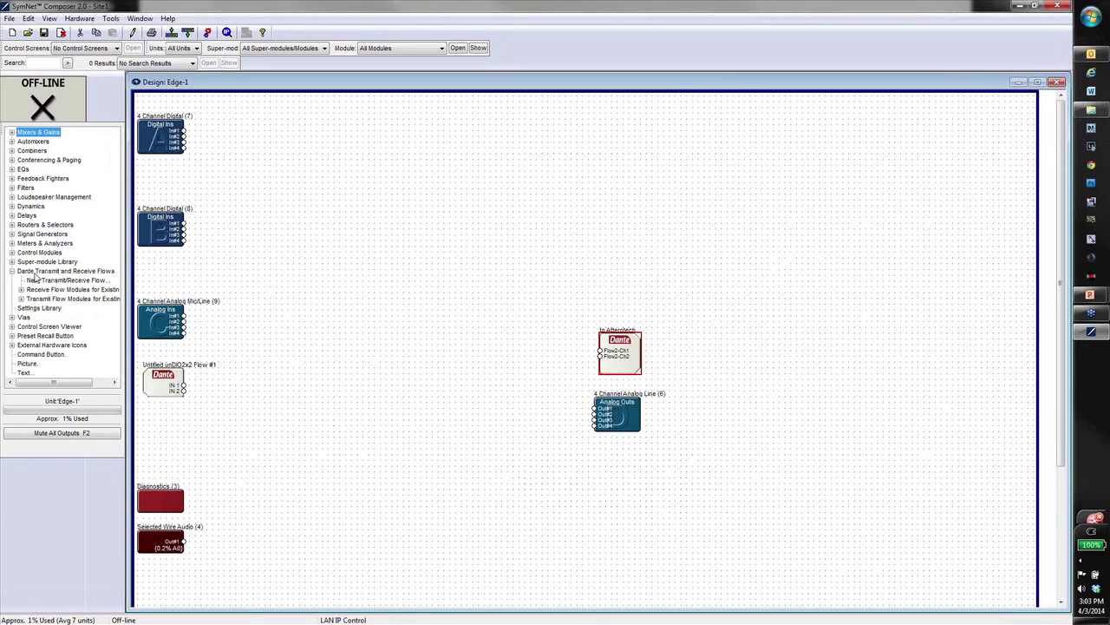
{"action": "left_click_drag", "start_coordinate": [35, 279], "coordinate": [308, 258]}
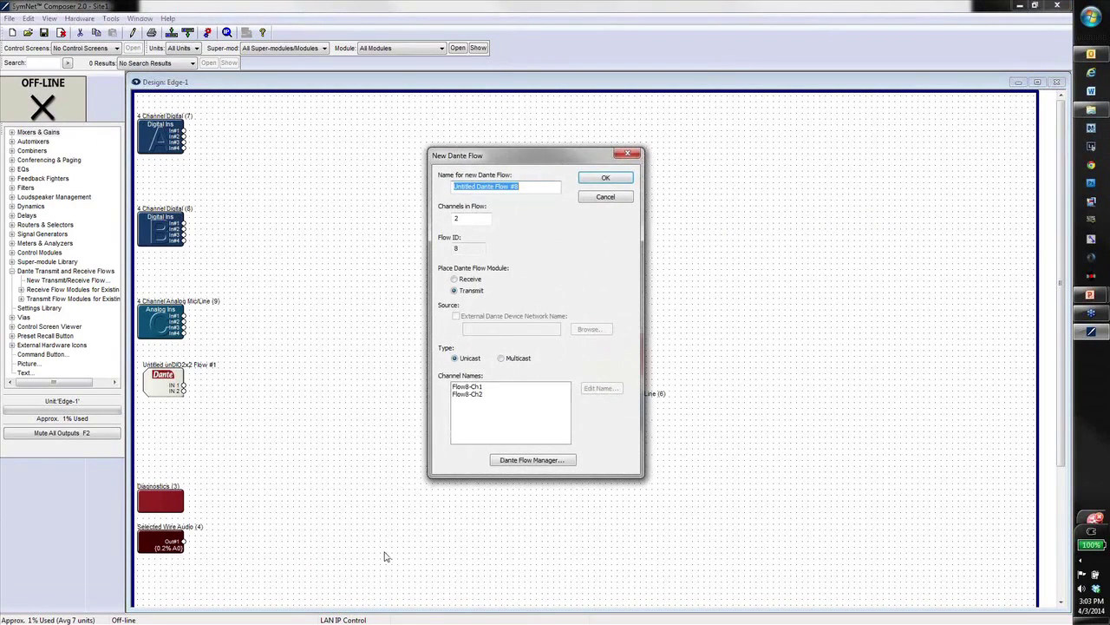
{"action": "left_click", "coordinate": [454, 280]}
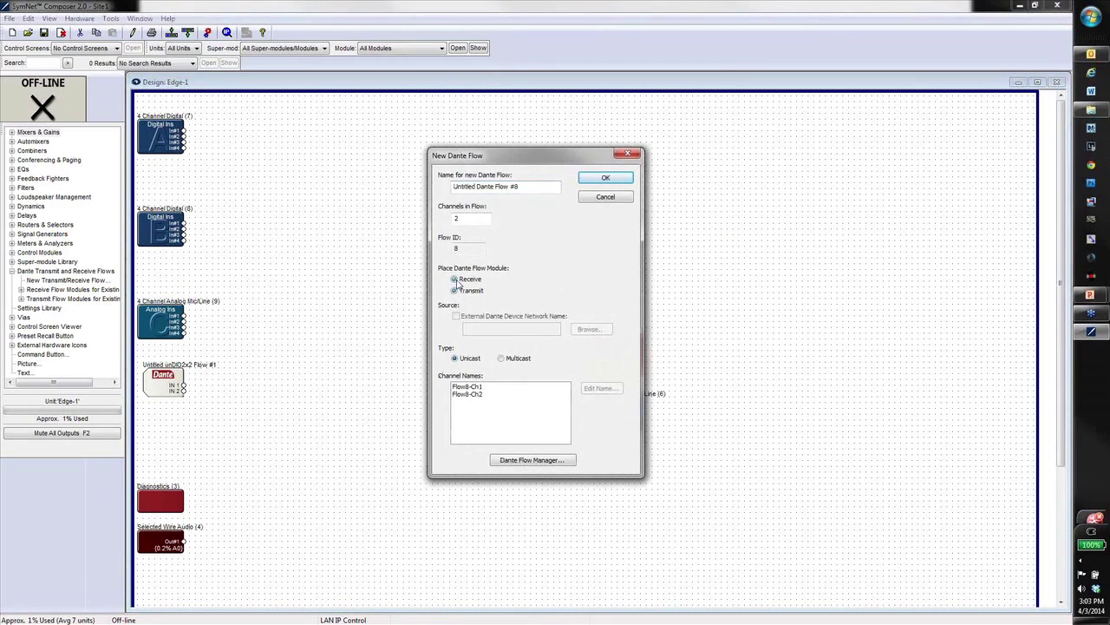
{"action": "left_click", "coordinate": [457, 315]}
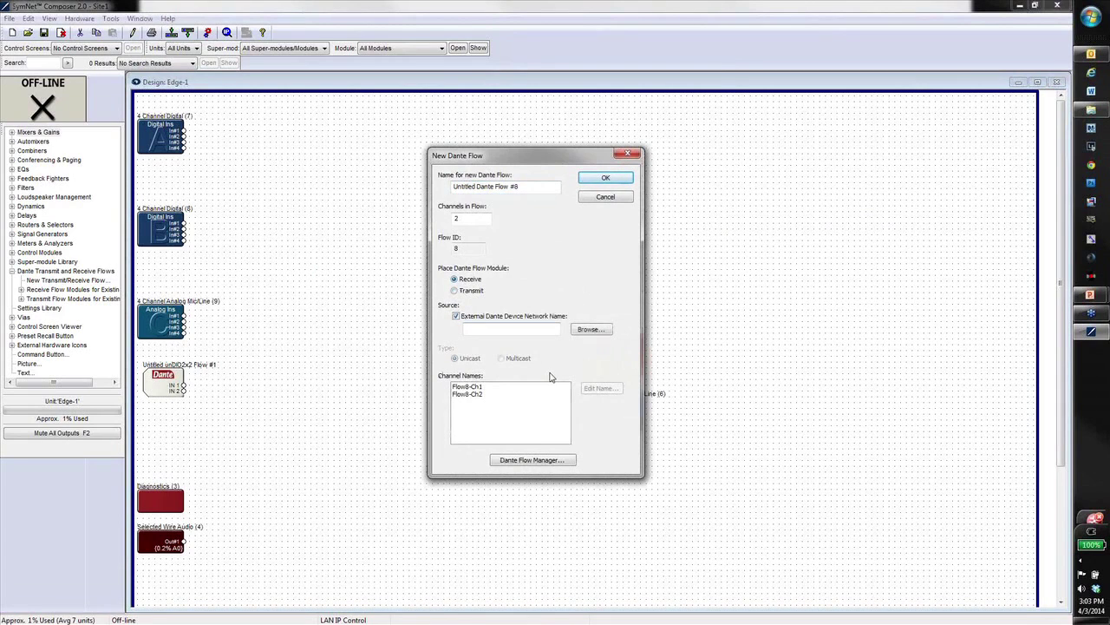
{"action": "left_click", "coordinate": [590, 330]}
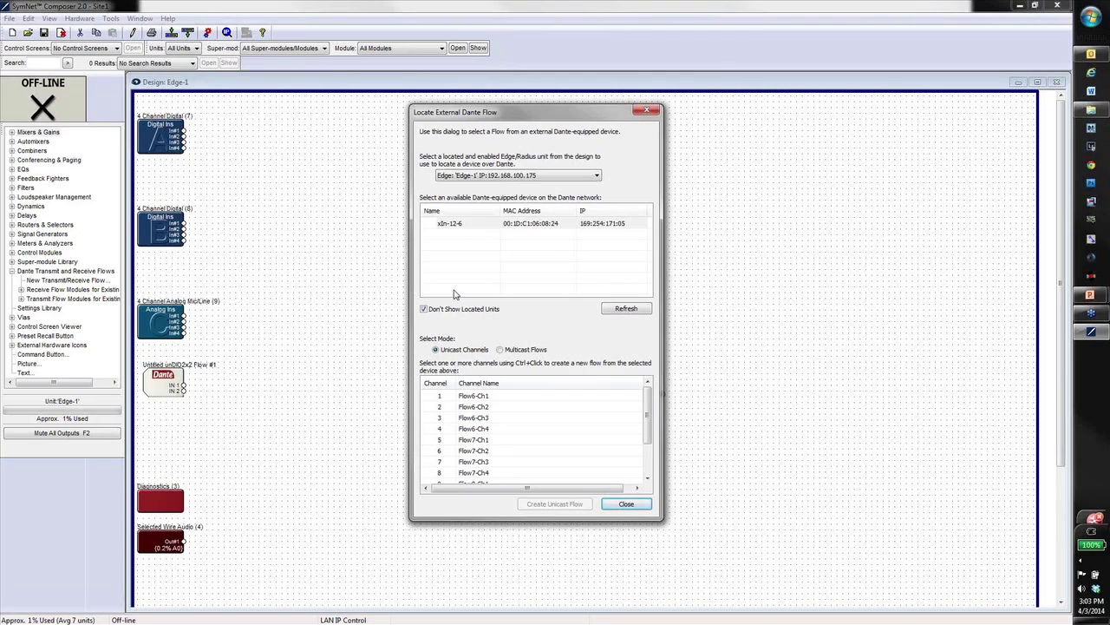
- Show all Dante units, pick channel IN 1 on unDIO2X2-070801, and create the unicast flow
{"action": "left_click", "coordinate": [425, 309]}
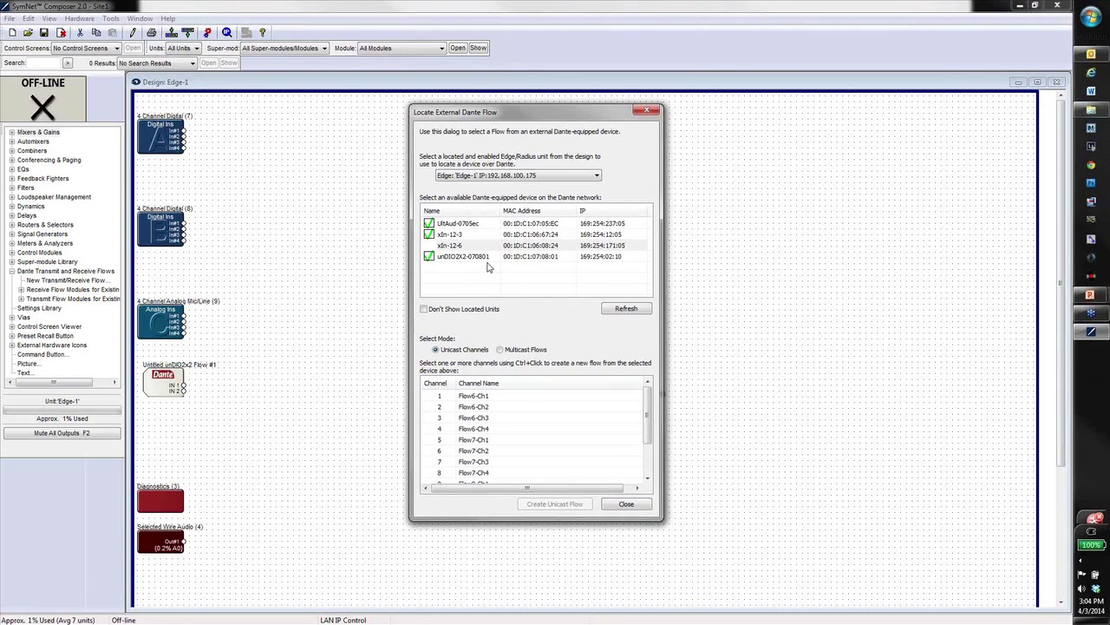
{"action": "left_click", "coordinate": [424, 309]}
{"action": "left_click", "coordinate": [424, 310]}
{"action": "left_click", "coordinate": [459, 224]}
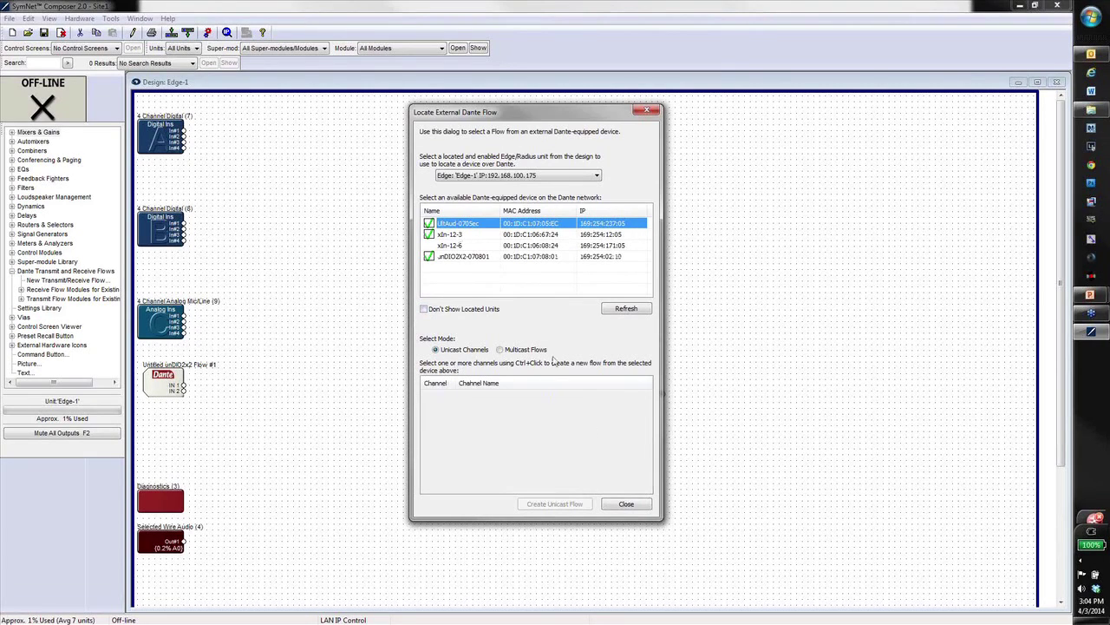
{"action": "left_click", "coordinate": [455, 257]}
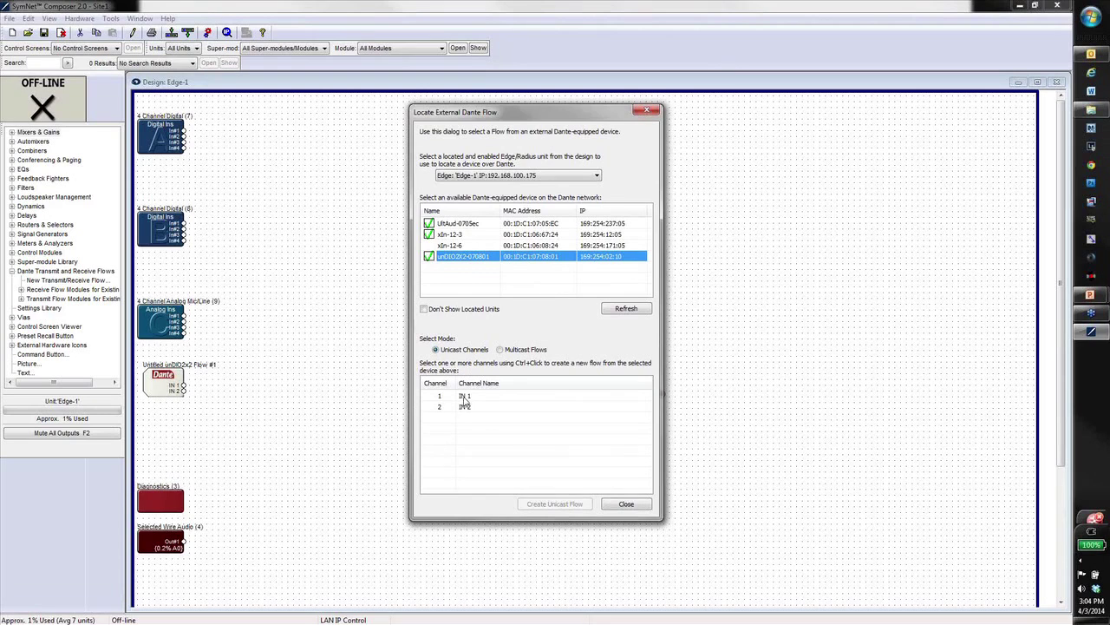
{"action": "left_click", "coordinate": [465, 396]}
{"action": "left_click", "coordinate": [554, 503]}
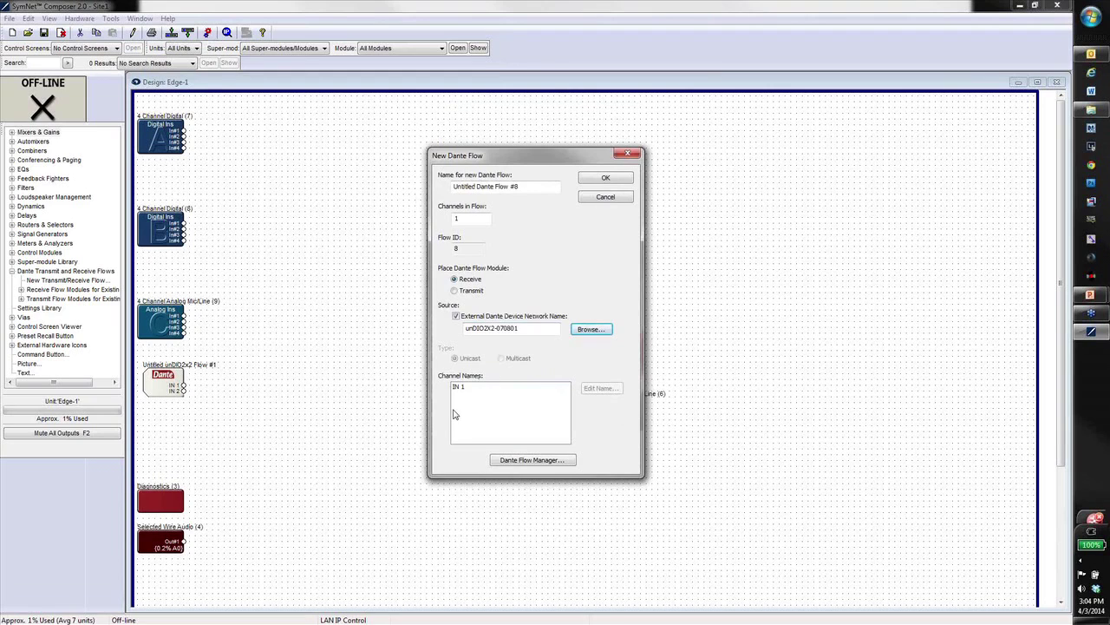
- Browse again and create a unicast flow from IN 1 and IN 2 on unDIO2X2-070801
{"action": "left_click", "coordinate": [593, 330]}
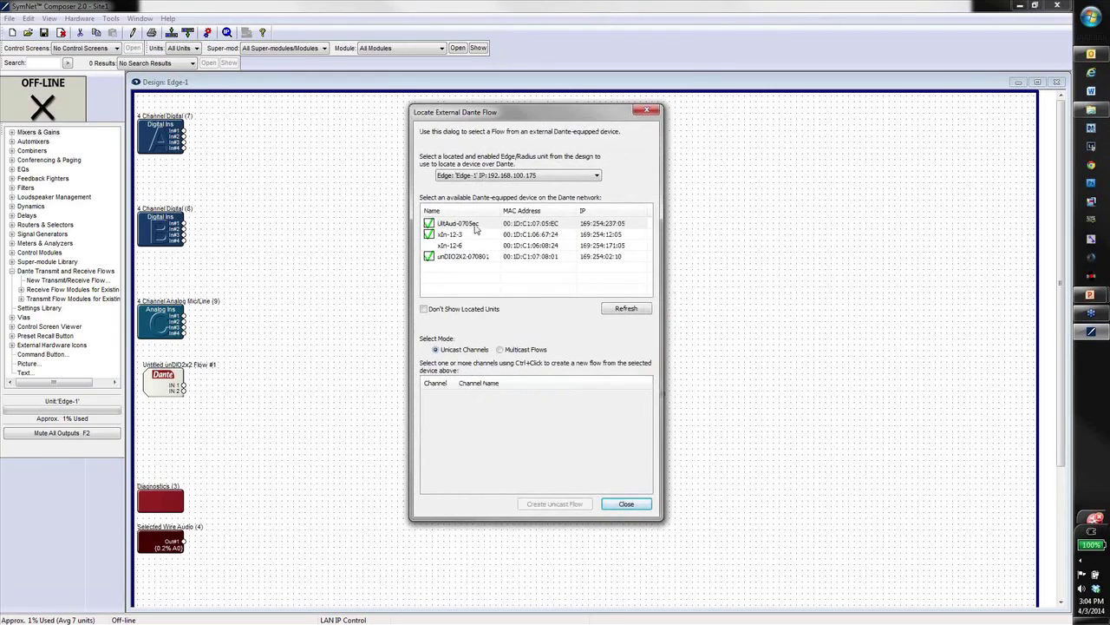
{"action": "left_click", "coordinate": [475, 226]}
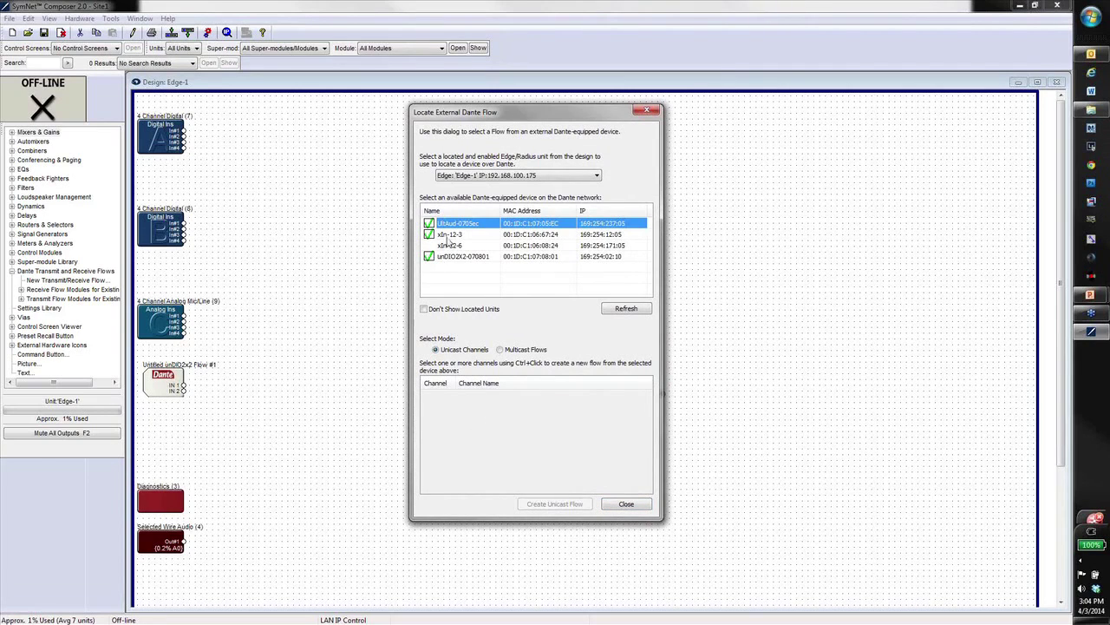
{"action": "left_click", "coordinate": [460, 255]}
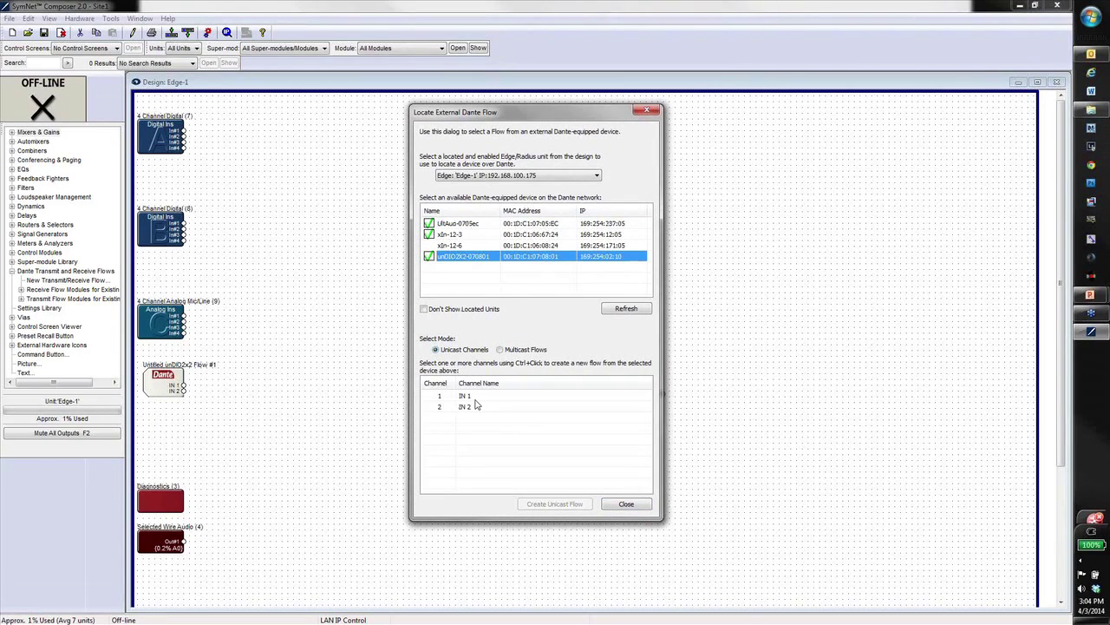
{"action": "left_click", "coordinate": [462, 397]}
{"action": "left_click", "coordinate": [465, 407], "text": "ctrl"}
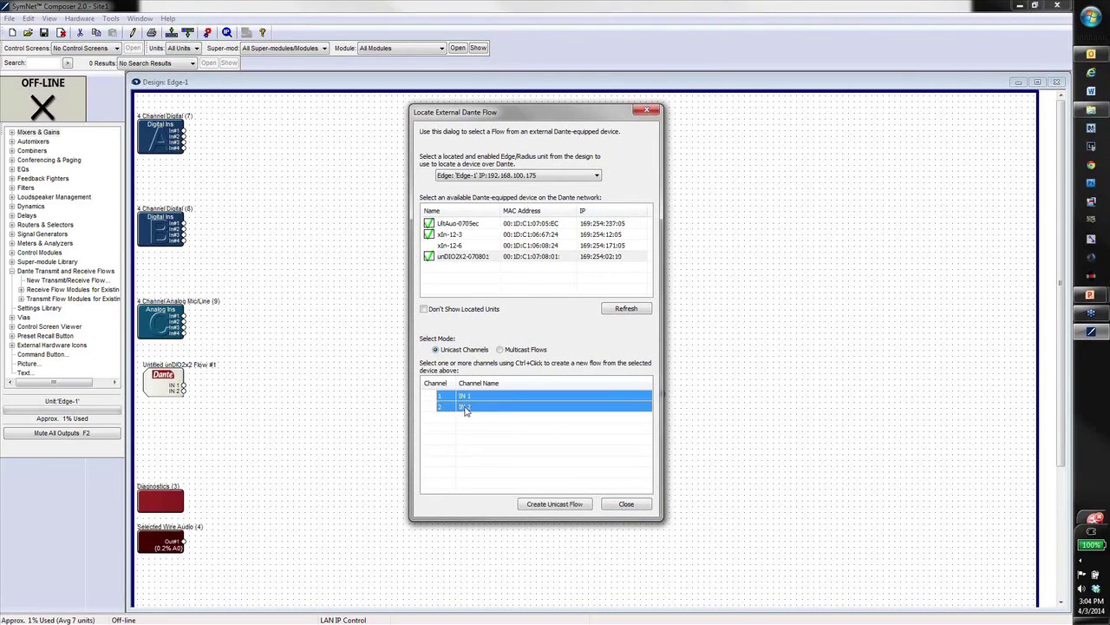
{"action": "left_click", "coordinate": [555, 505]}
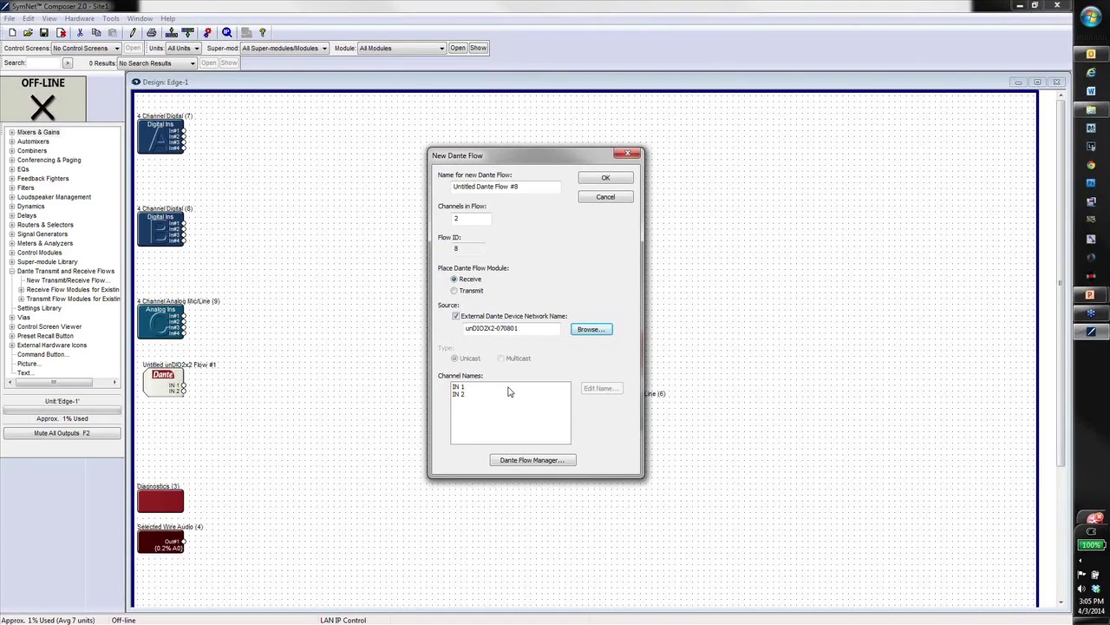
- Create a unicast flow from xIn-12-6 channels Flow6-Ch1 through Flow7-Ch4 and confirm it with OK
{"action": "left_click", "coordinate": [591, 328]}
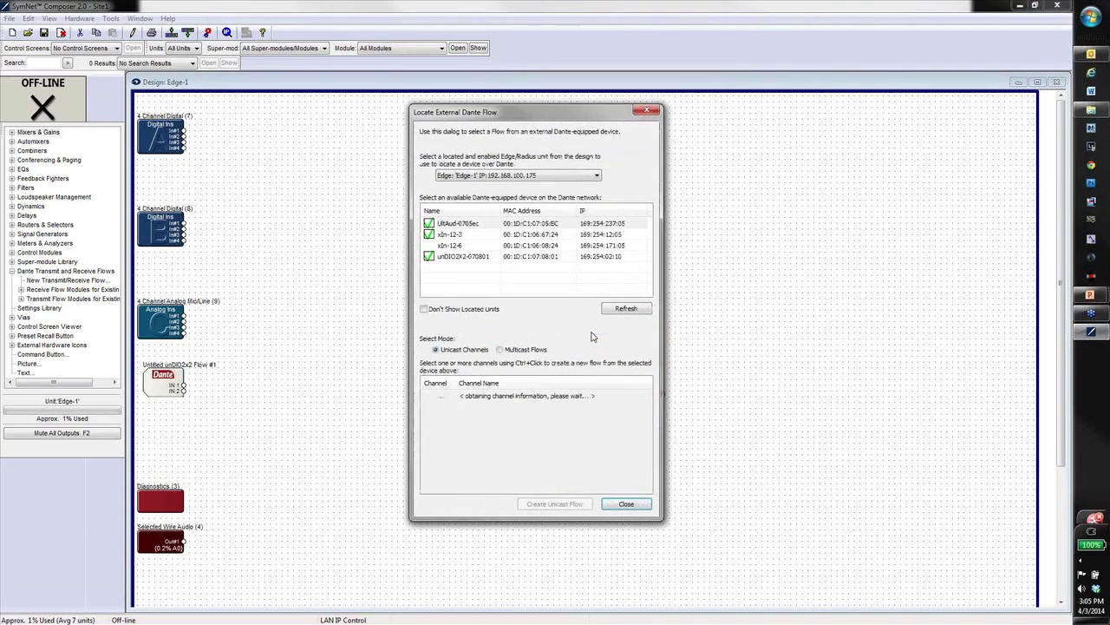
{"action": "left_click", "coordinate": [465, 246]}
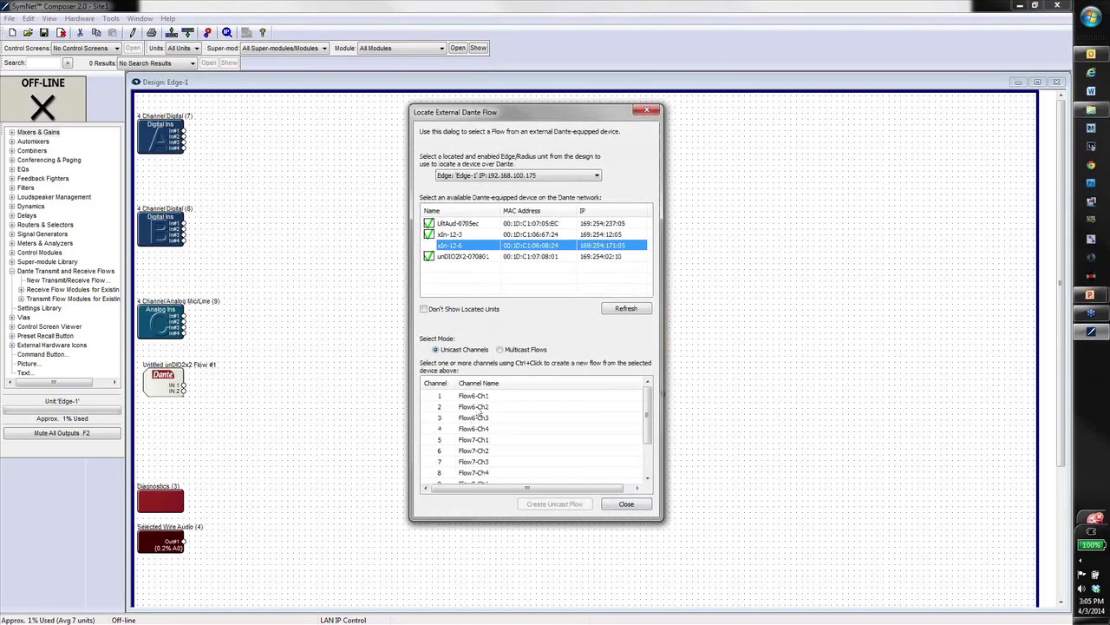
{"action": "left_click", "coordinate": [477, 397]}
{"action": "scroll", "coordinate": [482, 434], "scroll_direction": "down", "scroll_amount": 1}
{"action": "scroll", "coordinate": [483, 466], "scroll_direction": "down", "scroll_amount": 1}
{"action": "left_click", "coordinate": [474, 453], "text": "shift"}
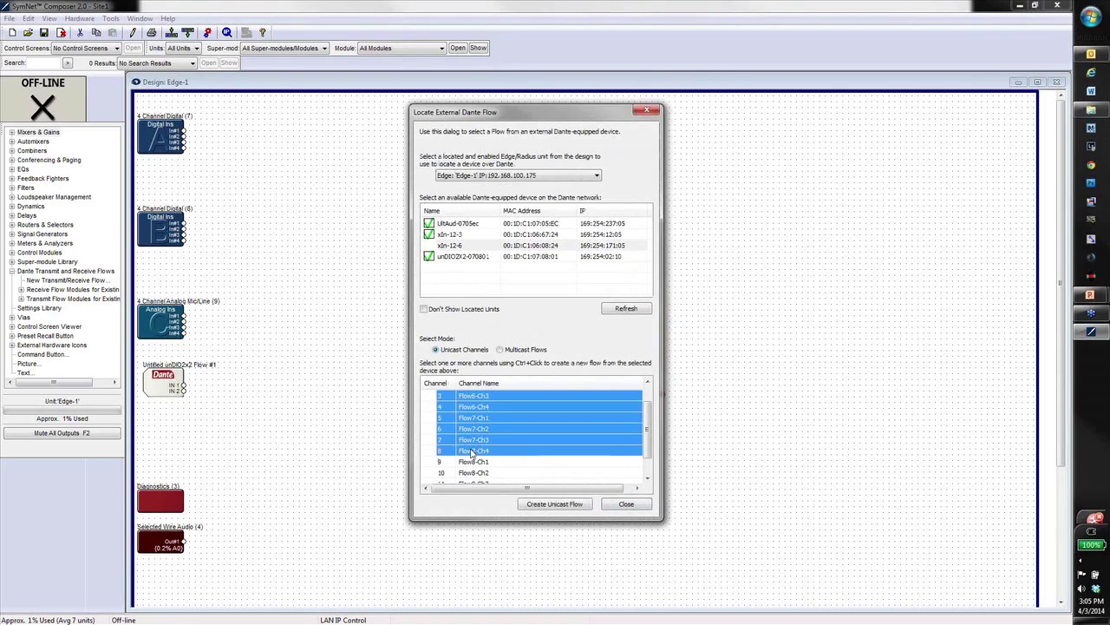
{"action": "left_click", "coordinate": [553, 504]}
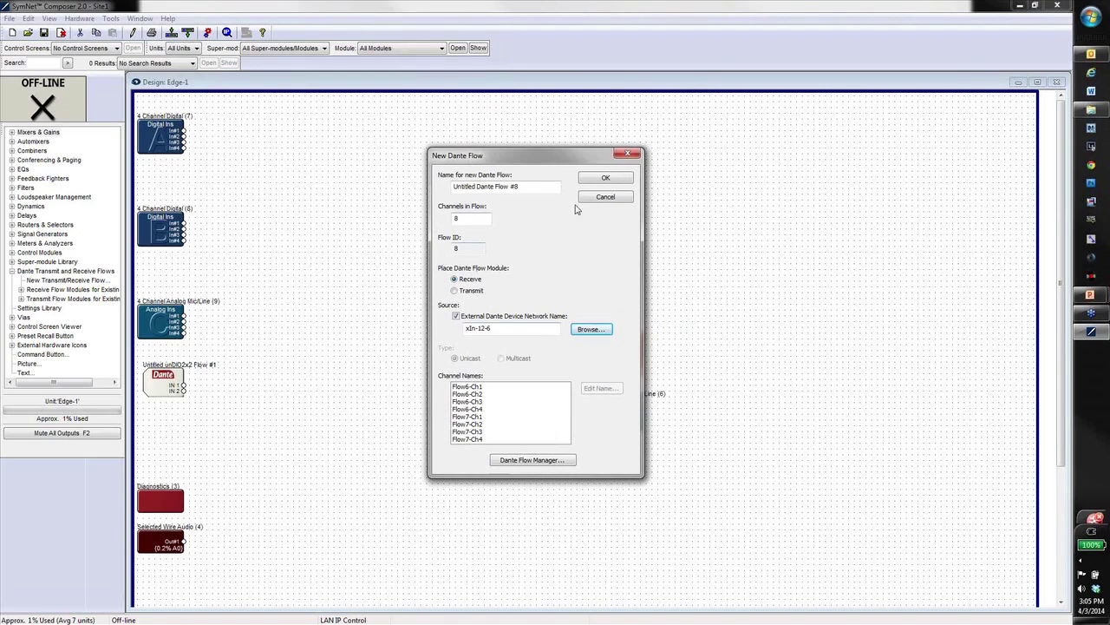
{"action": "left_click", "coordinate": [605, 178]}
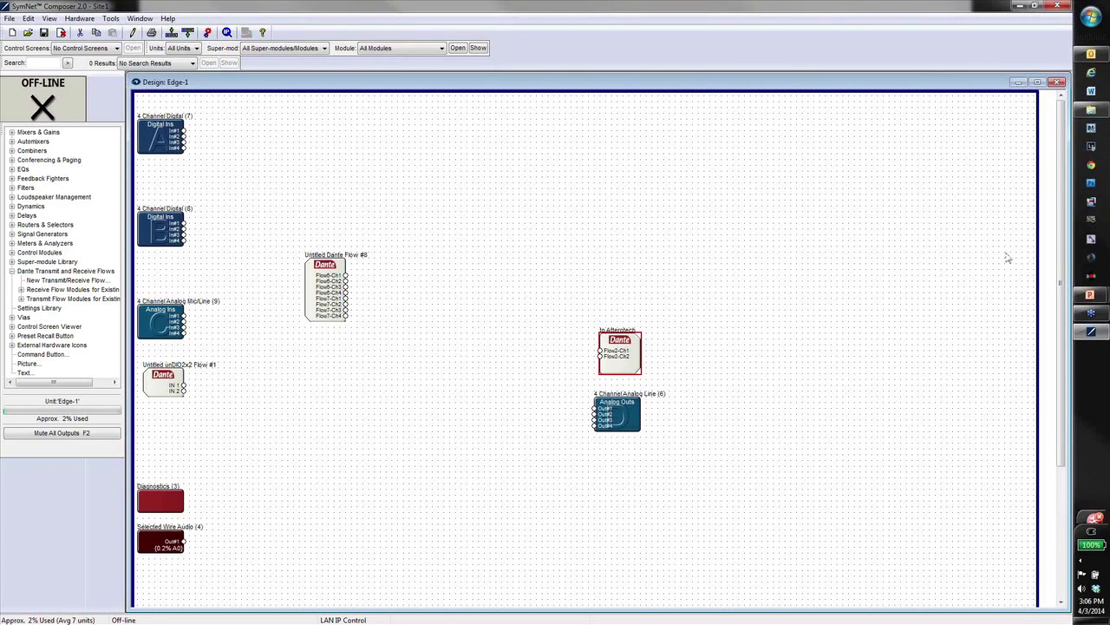
- Advance the slide show to the 'One-Click' Naming slide, end the show, and return to SymNet Composer
{"action": "mouse_move", "coordinate": [1100, 300]}
{"action": "left_click", "coordinate": [1001, 342]}
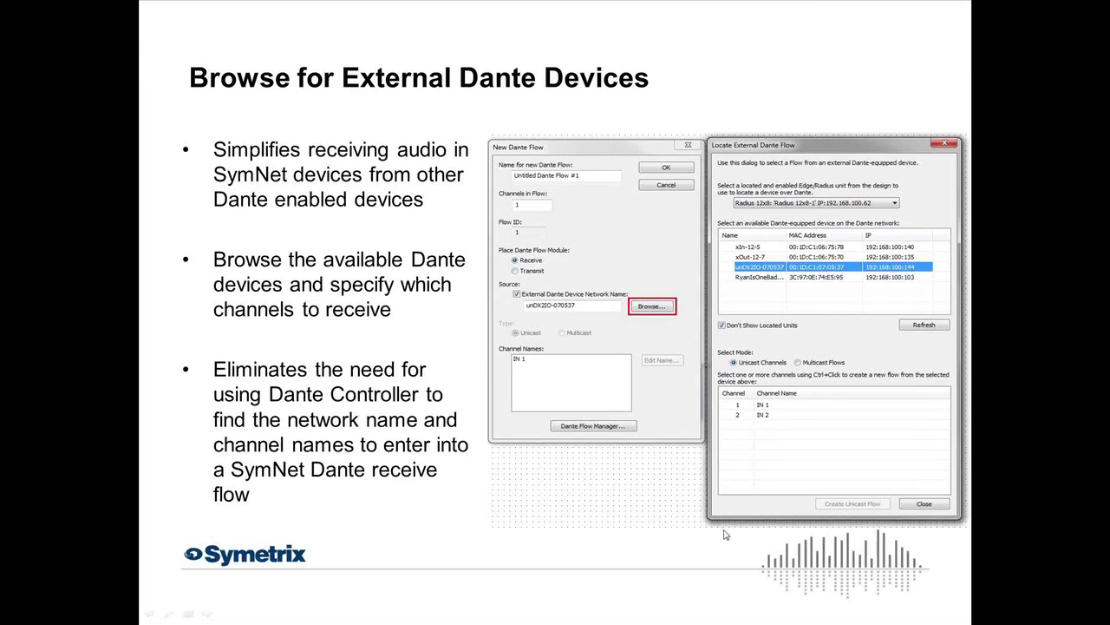
{"action": "left_click", "coordinate": [586, 396]}
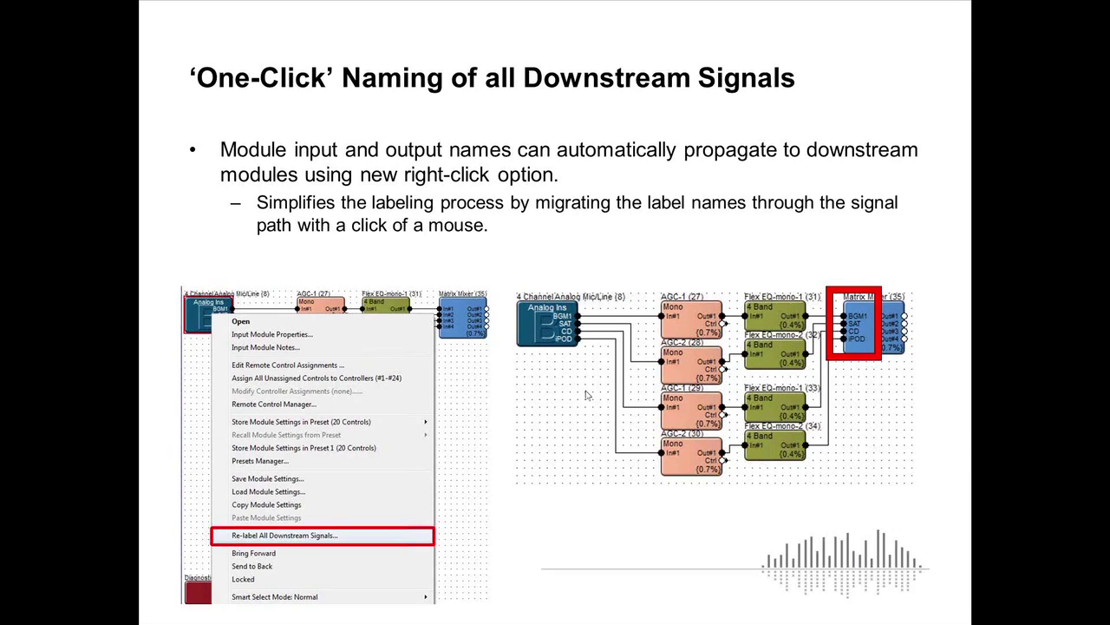
{"action": "key", "text": "Escape"}
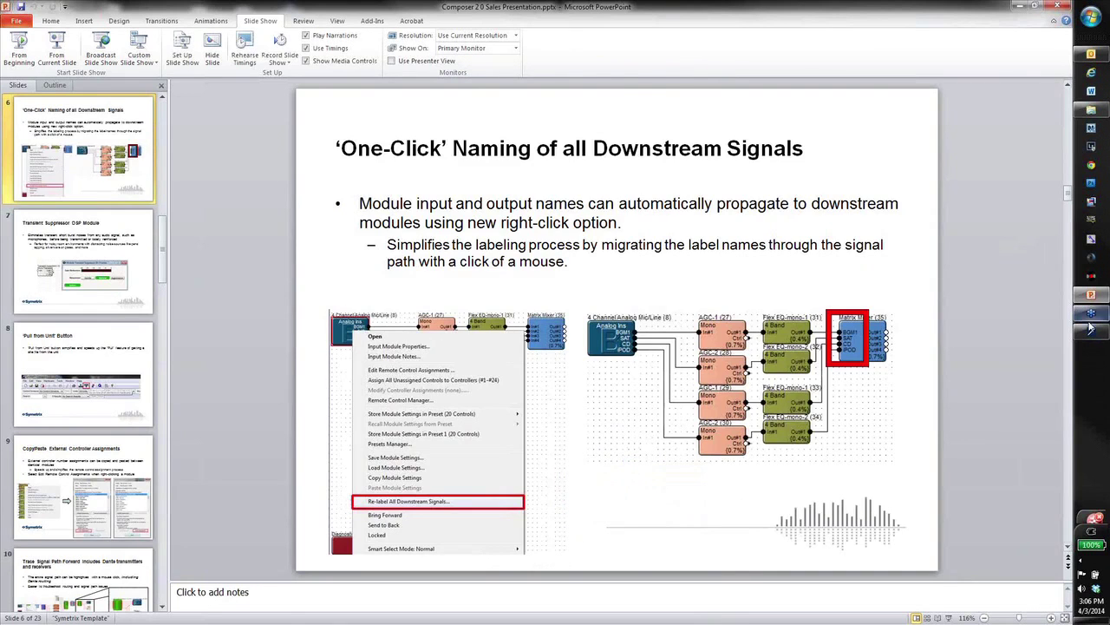
{"action": "left_click", "coordinate": [1091, 329]}
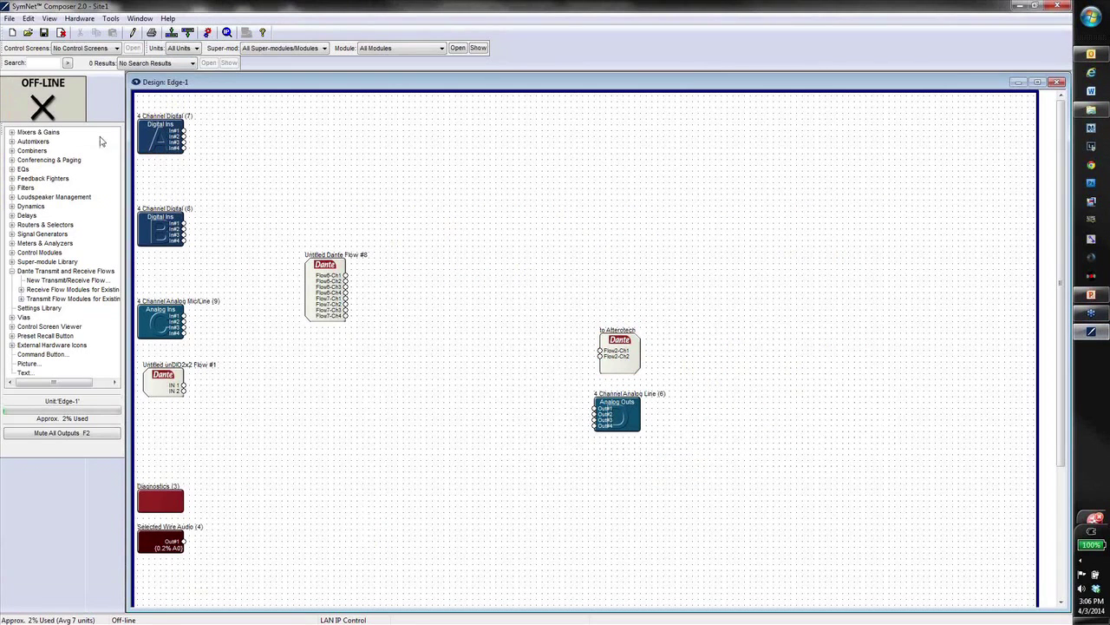
- Rename the 4 Channel Digital (7) inputs #1–#4 to mic 1, mic 2, BGM 1 and BGM 4
{"action": "double_click", "coordinate": [151, 136]}
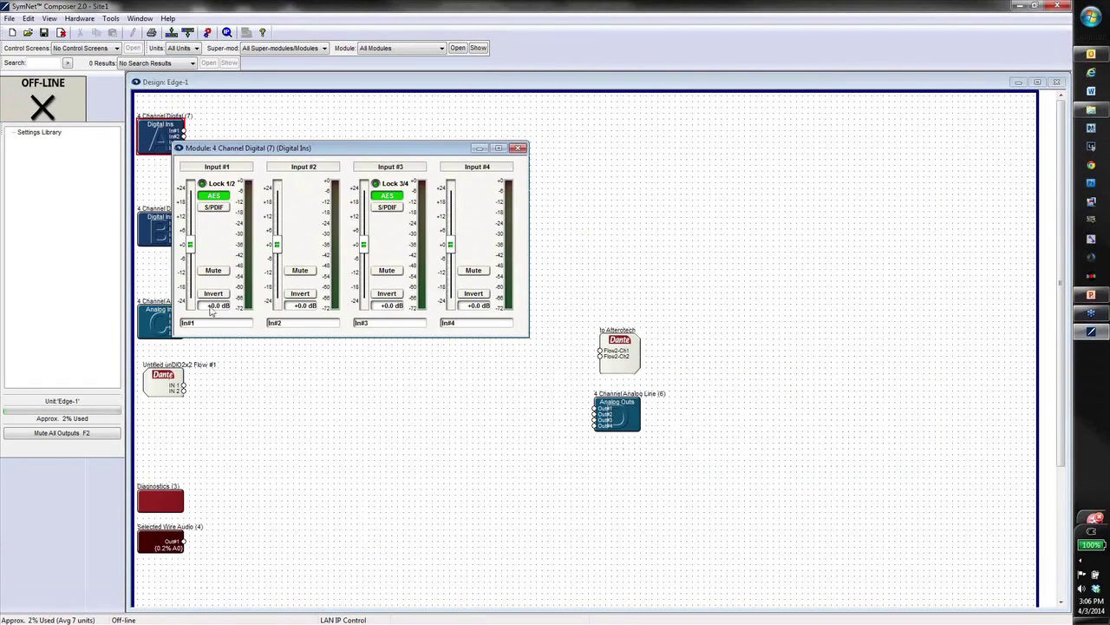
{"action": "double_click", "coordinate": [211, 322]}
{"action": "type", "text": "mic 12"}
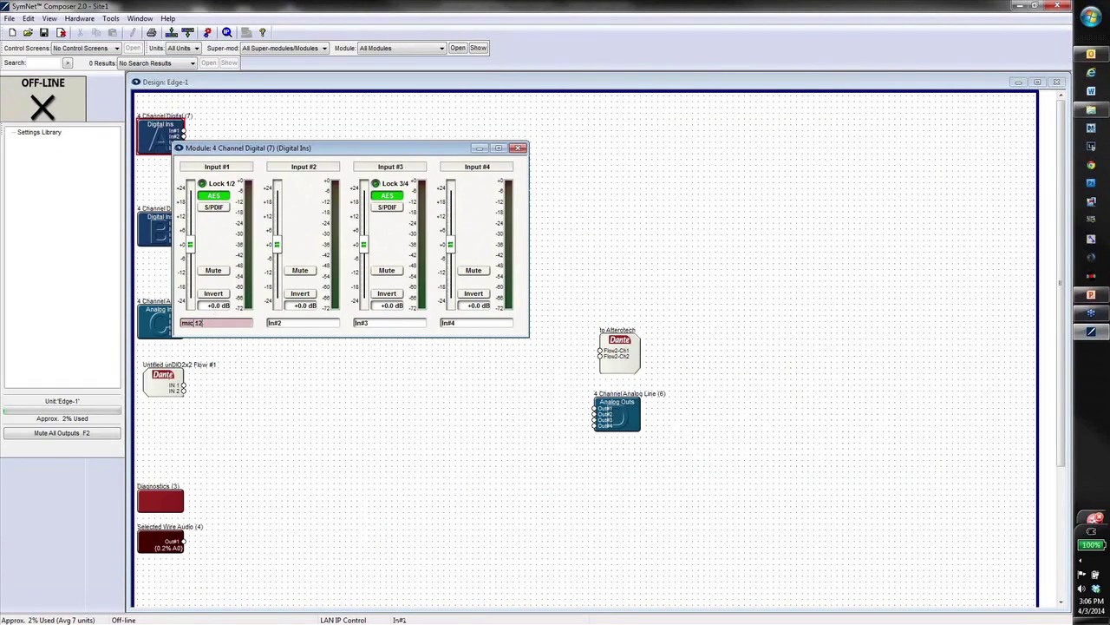
{"action": "key", "text": "BackSpace"}
{"action": "key", "text": "Tab"}
{"action": "type", "text": "mic 2"}
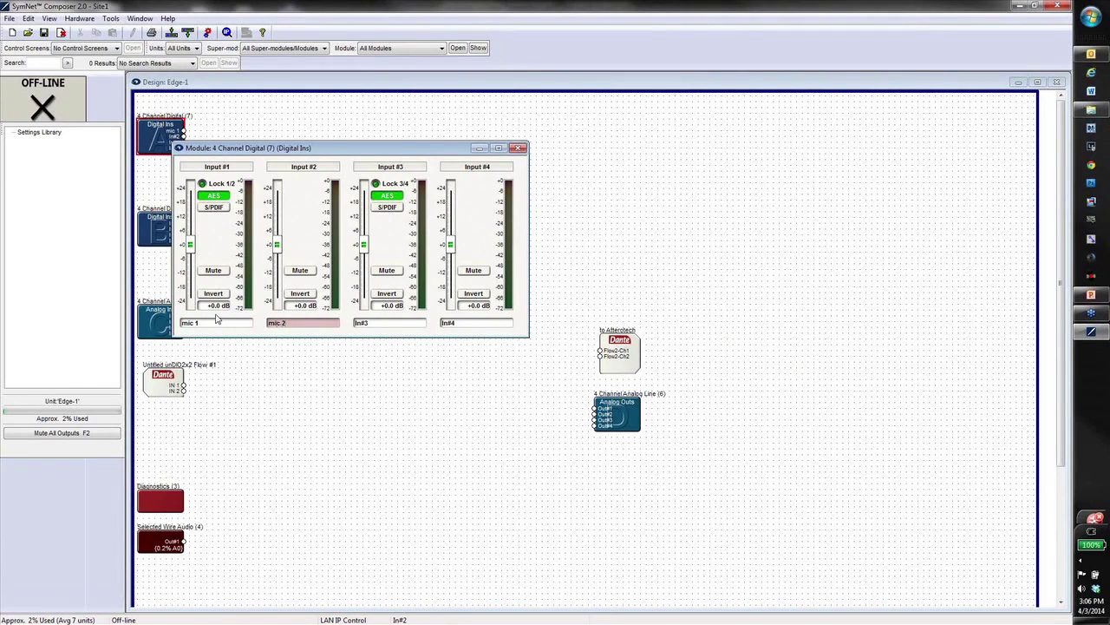
{"action": "key", "text": "Tab"}
{"action": "type", "text": "S"}
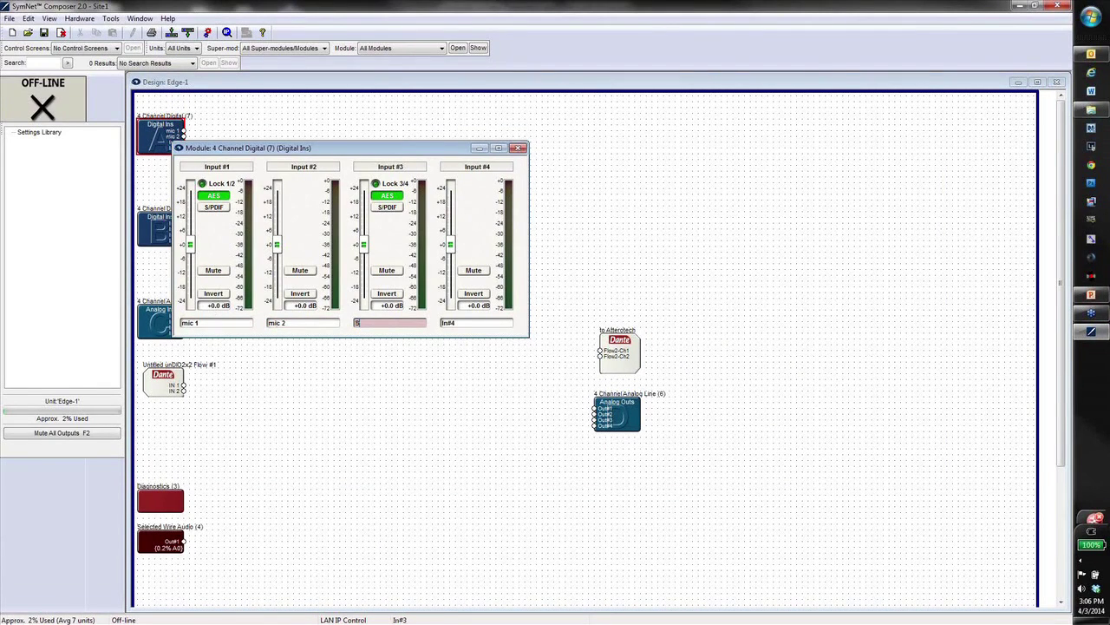
{"action": "type", "text": "GM 1"}
{"action": "key", "text": "Tab"}
{"action": "type", "text": "B"}
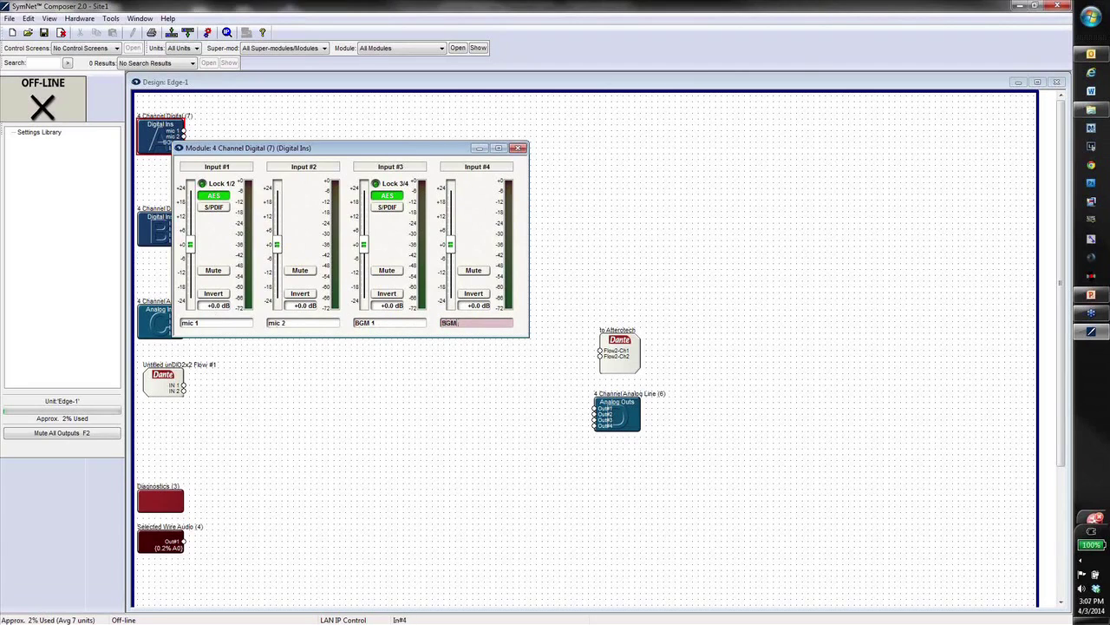
{"action": "type", "text": "GM 4"}
{"action": "key", "text": "Return"}
{"action": "left_click", "coordinate": [445, 124]}
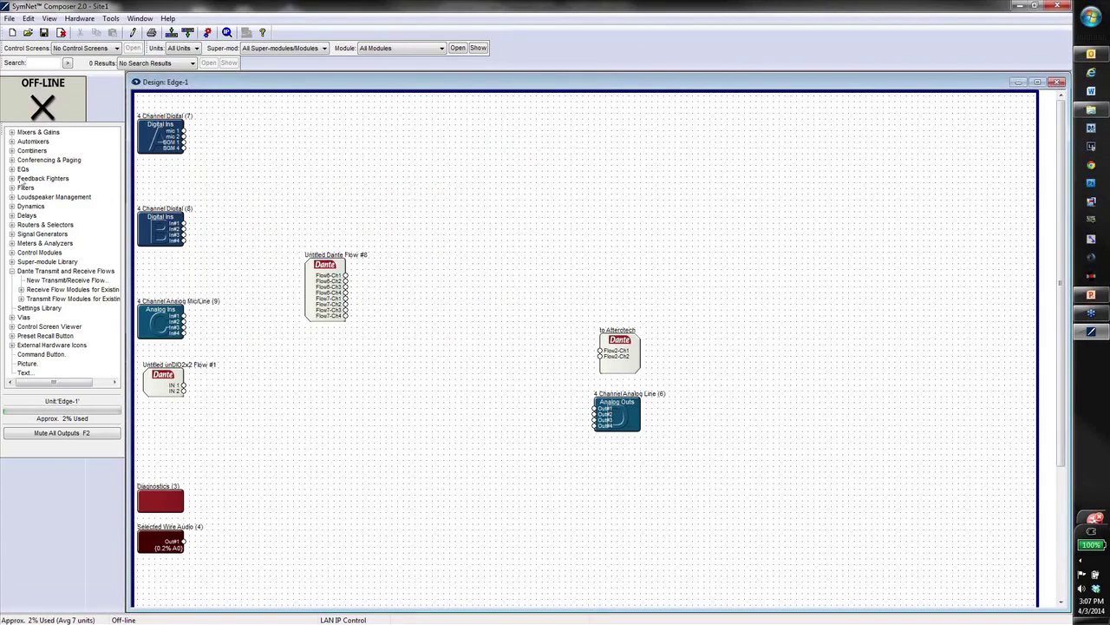
- Add a 4 Channel Gain module and wire the four digital inputs into it
{"action": "left_click", "coordinate": [11, 132]}
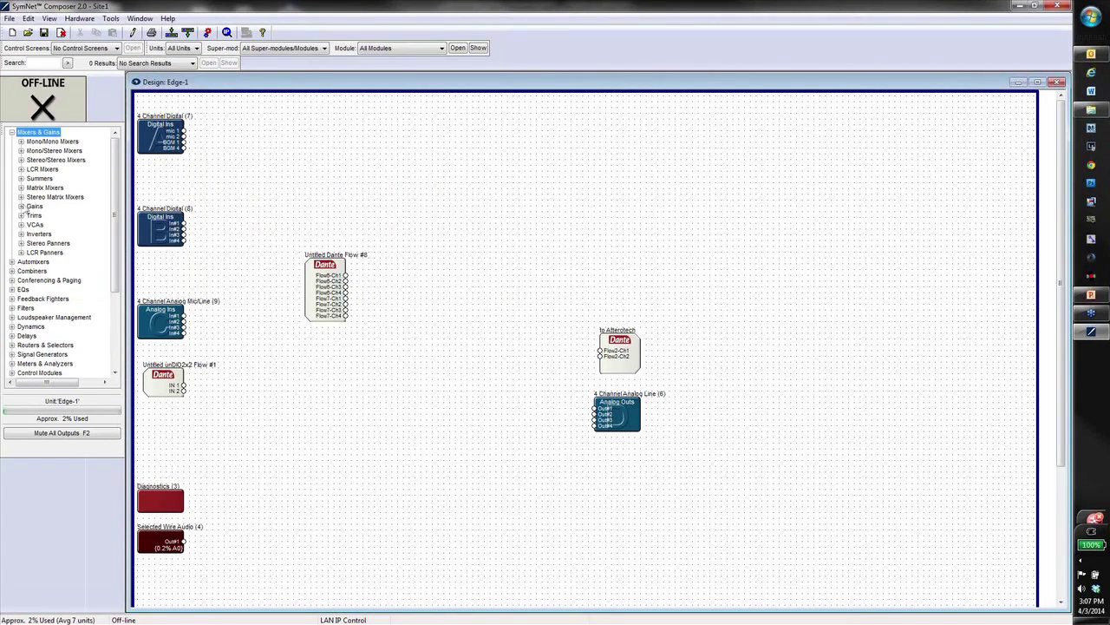
{"action": "left_click", "coordinate": [21, 205]}
{"action": "left_click_drag", "start_coordinate": [52, 234], "coordinate": [219, 119]}
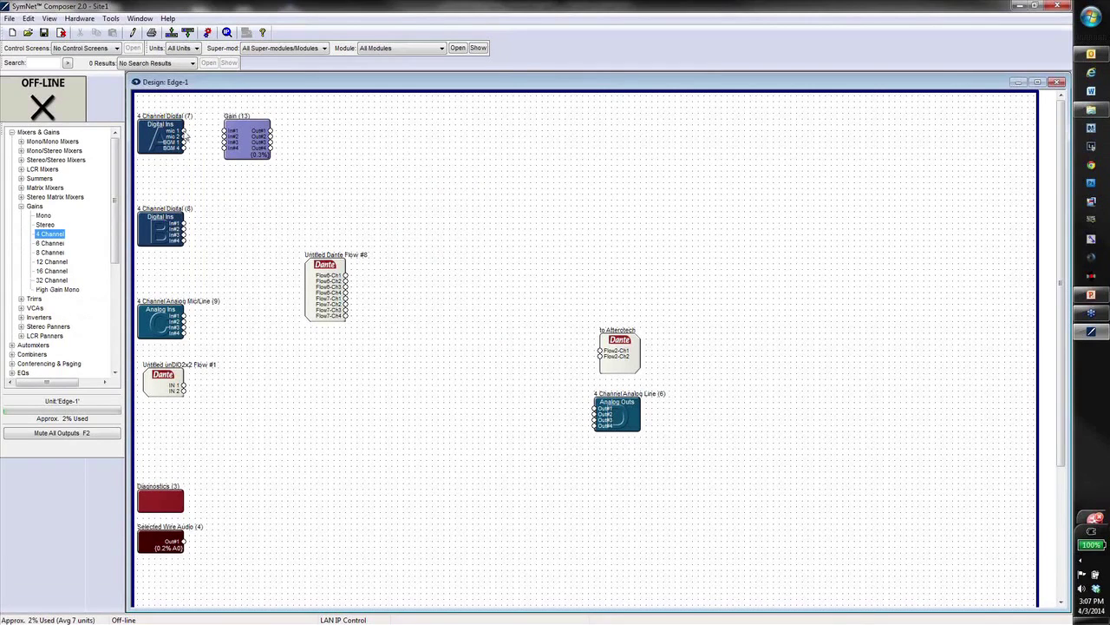
{"action": "left_click_drag", "start_coordinate": [185, 131], "coordinate": [225, 131]}
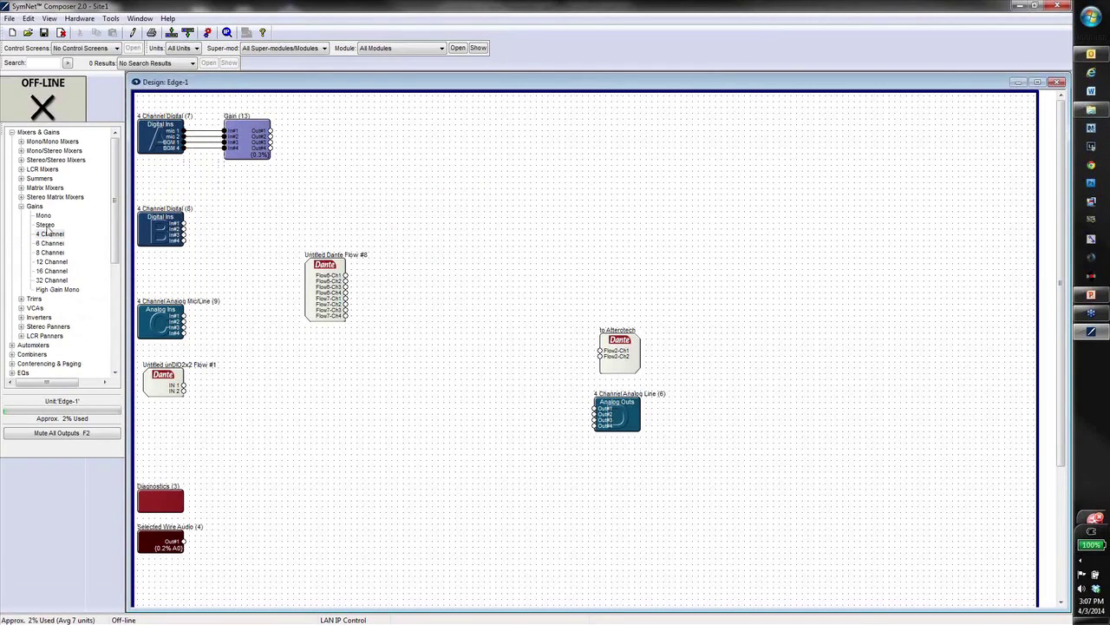
- Add a custom 4-input, 8-output Matrix Mixer and position it beside the Gain module
{"action": "left_click", "coordinate": [21, 206]}
{"action": "left_click", "coordinate": [21, 187]}
{"action": "left_click_drag", "start_coordinate": [46, 197], "coordinate": [436, 148]}
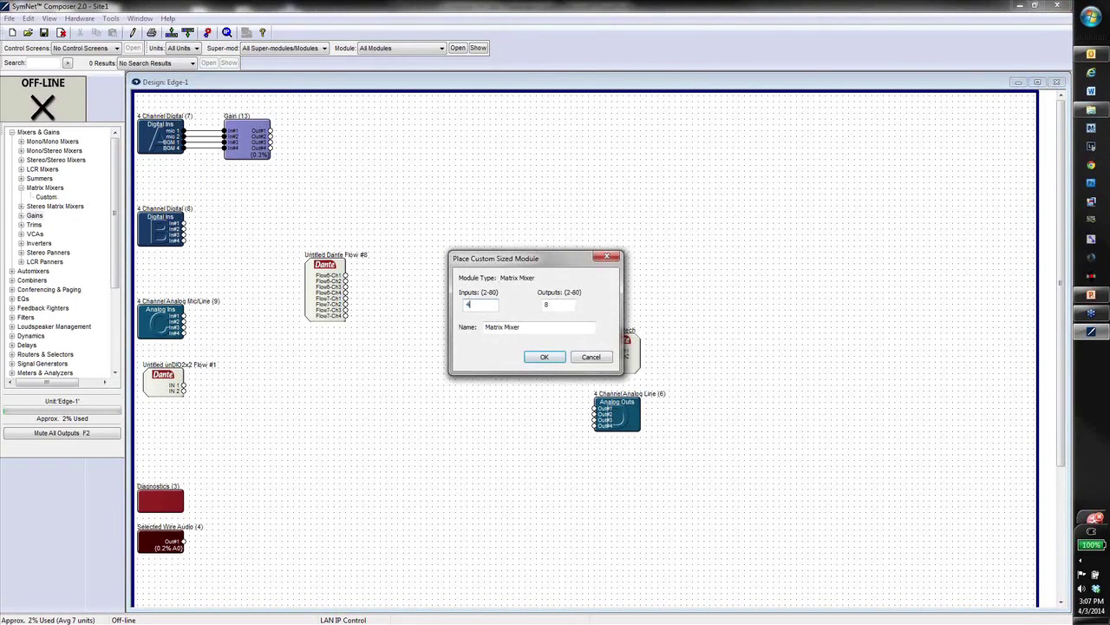
{"action": "left_click", "coordinate": [545, 357]}
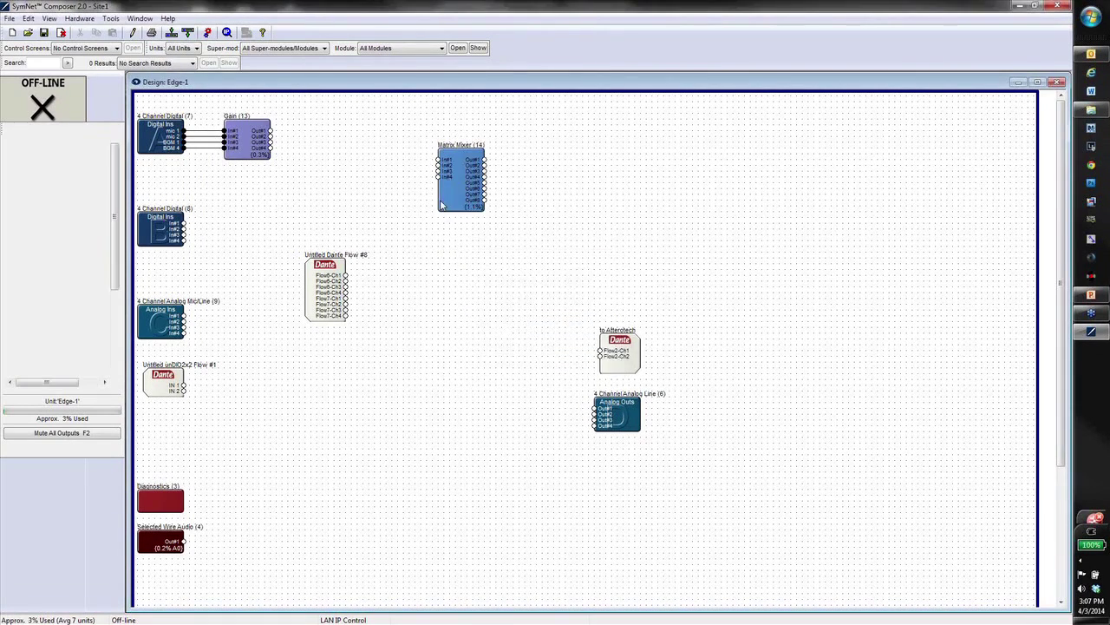
{"action": "left_click_drag", "start_coordinate": [440, 178], "coordinate": [329, 135]}
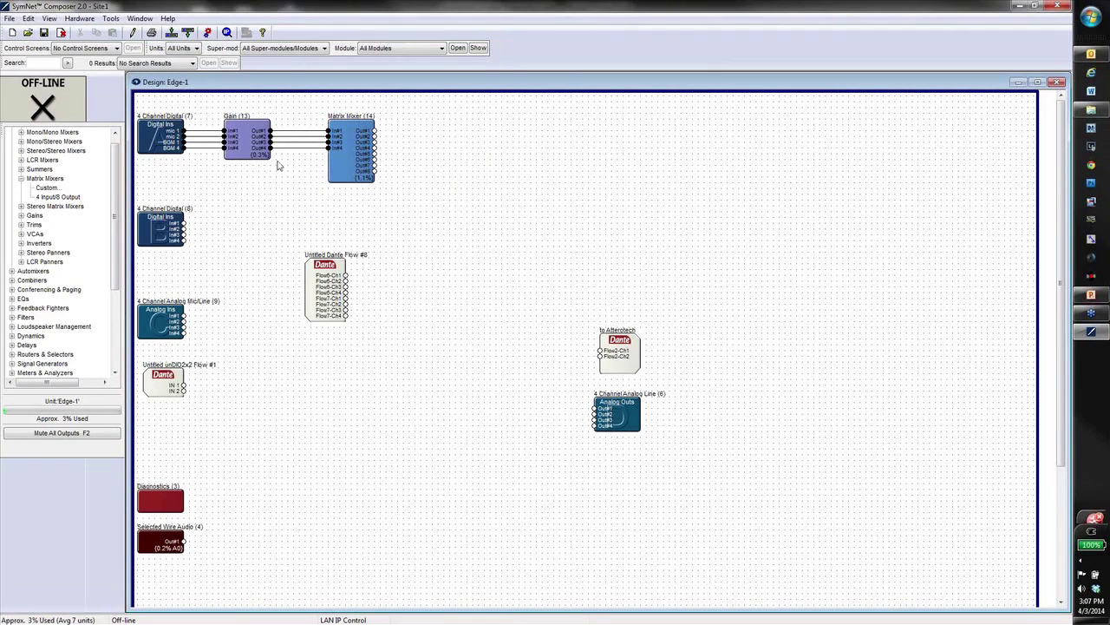
{"action": "right_click", "coordinate": [169, 138]}
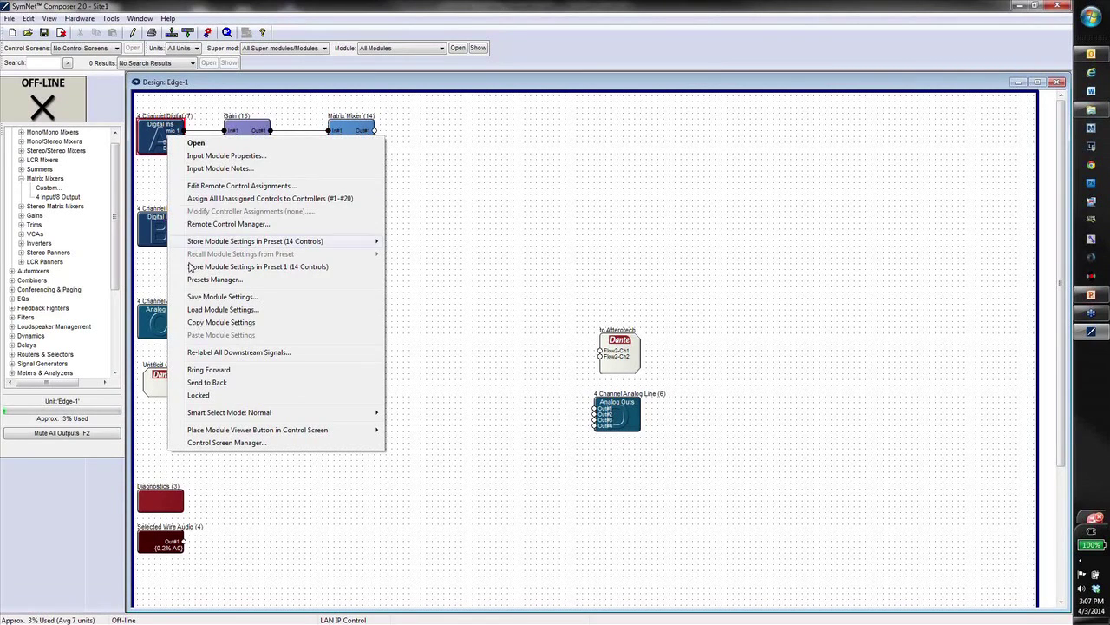
- Re-label all downstream signals from 4 Channel Digital (7), so Gain and Matrix Mixer inputs get its names
{"action": "left_click", "coordinate": [215, 353]}
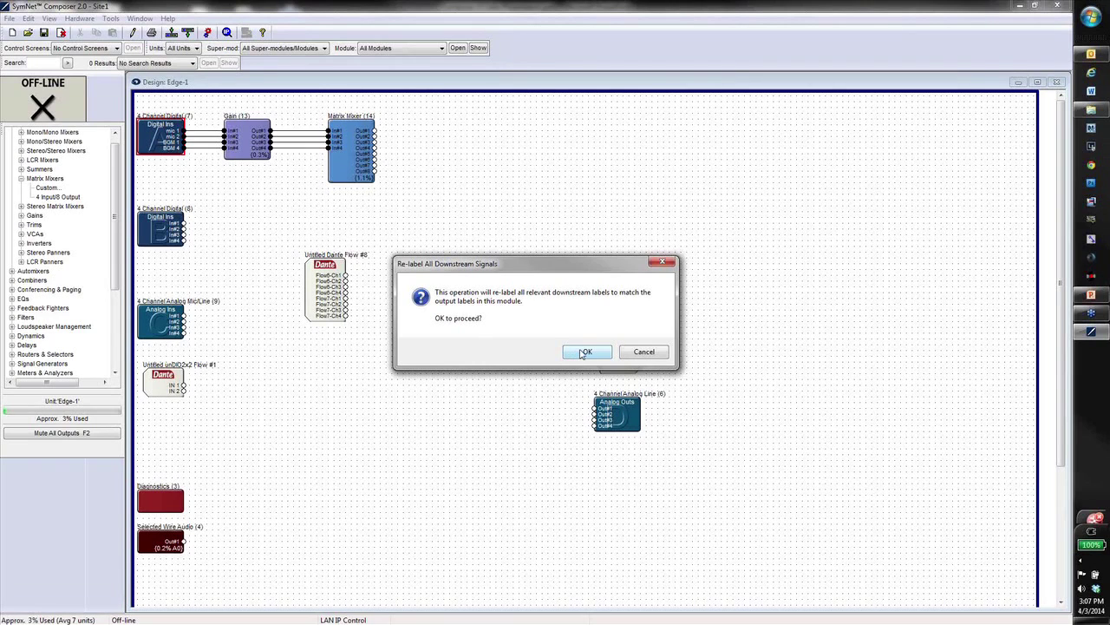
{"action": "left_click", "coordinate": [584, 352]}
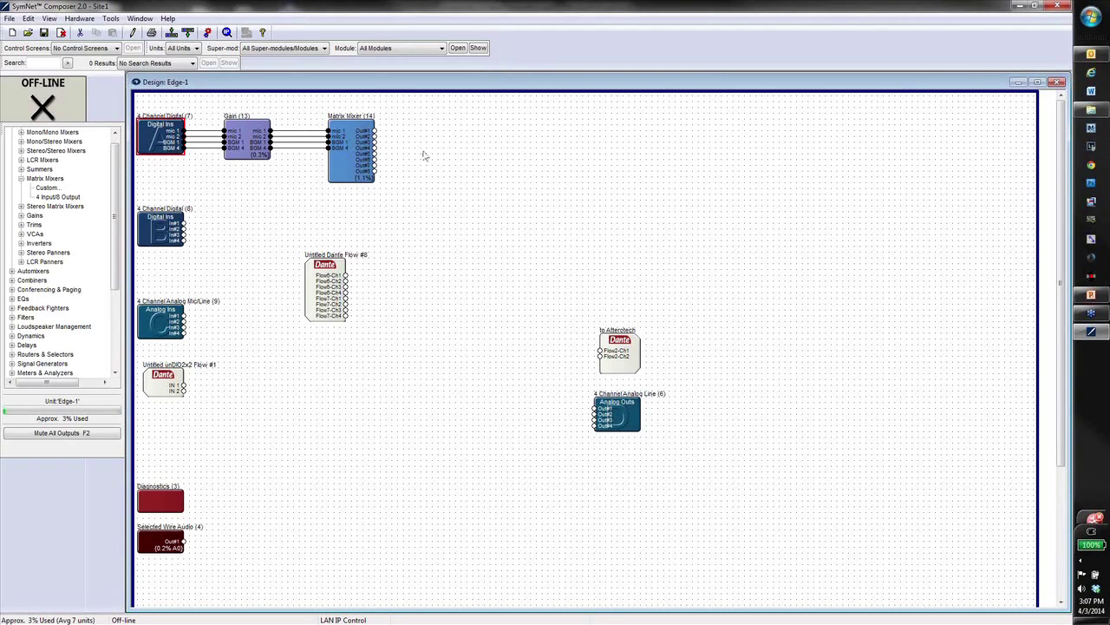
- Name Matrix Mixer (14) outputs 1–3 lobby, hall and grand hall
{"action": "double_click", "coordinate": [354, 149]}
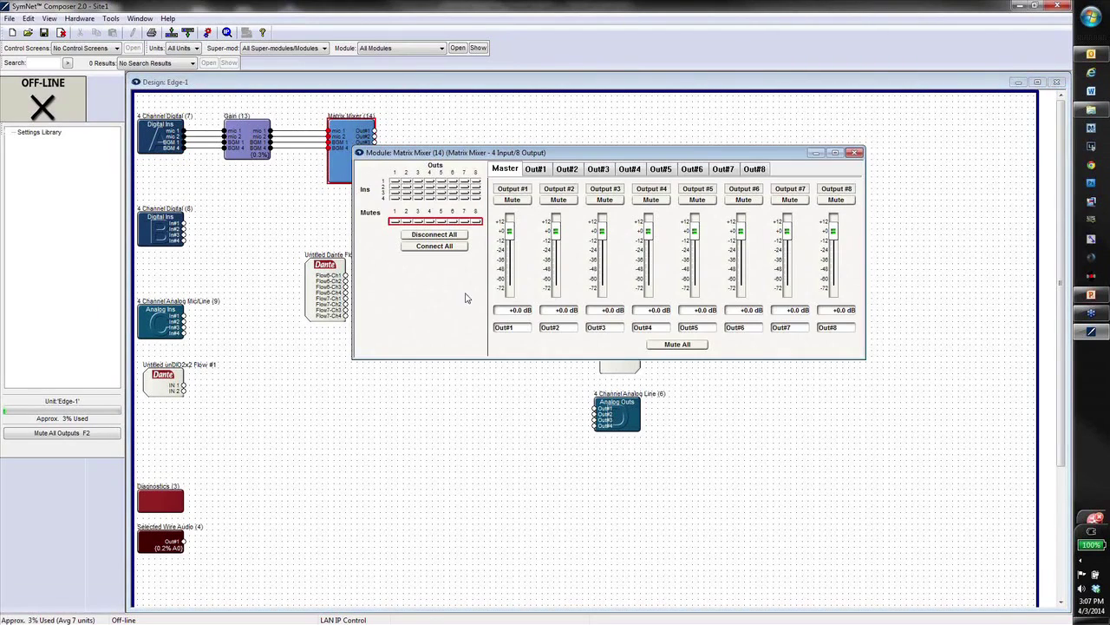
{"action": "double_click", "coordinate": [518, 329]}
{"action": "type", "text": "lobby"}
{"action": "key", "text": "Return"}
{"action": "double_click", "coordinate": [546, 330]}
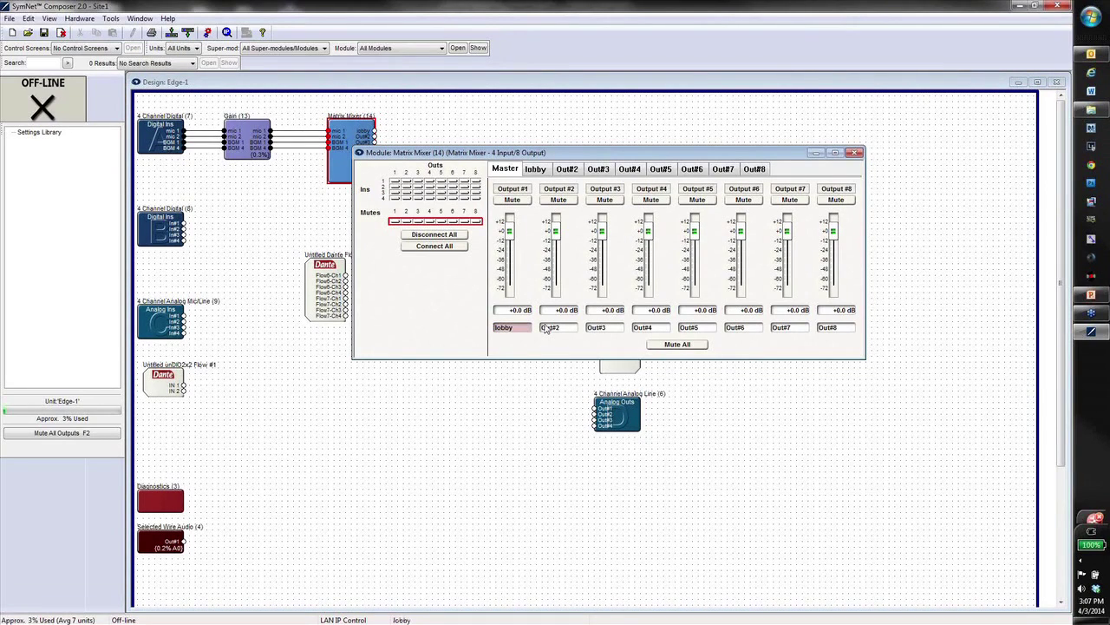
{"action": "type", "text": "ha"}
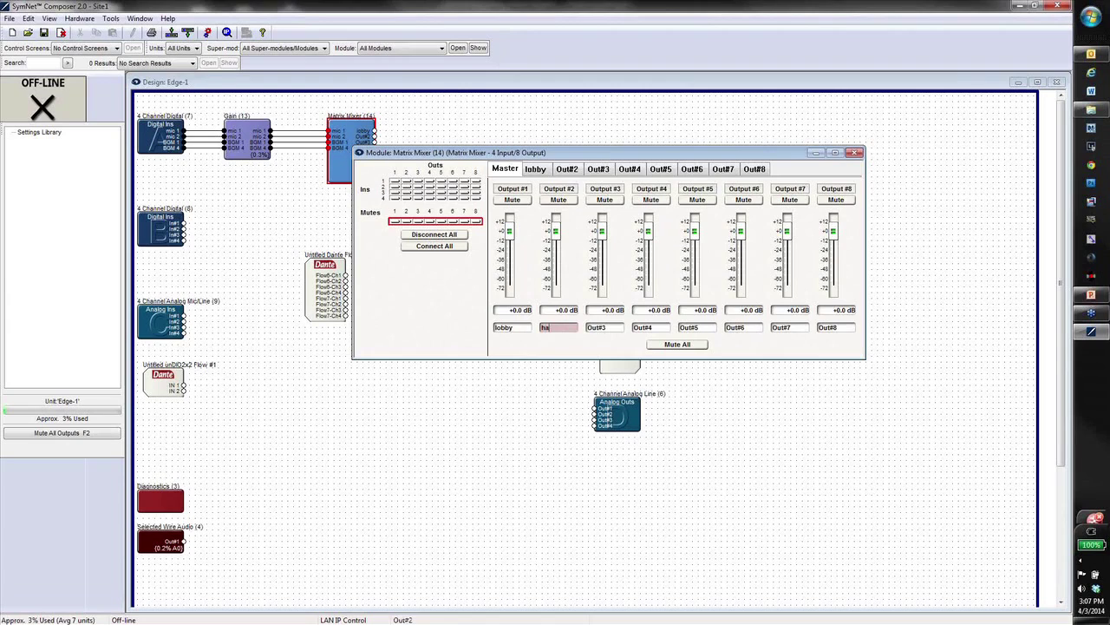
{"action": "type", "text": "ll"}
{"action": "key", "text": "Tab"}
{"action": "type", "text": "g"}
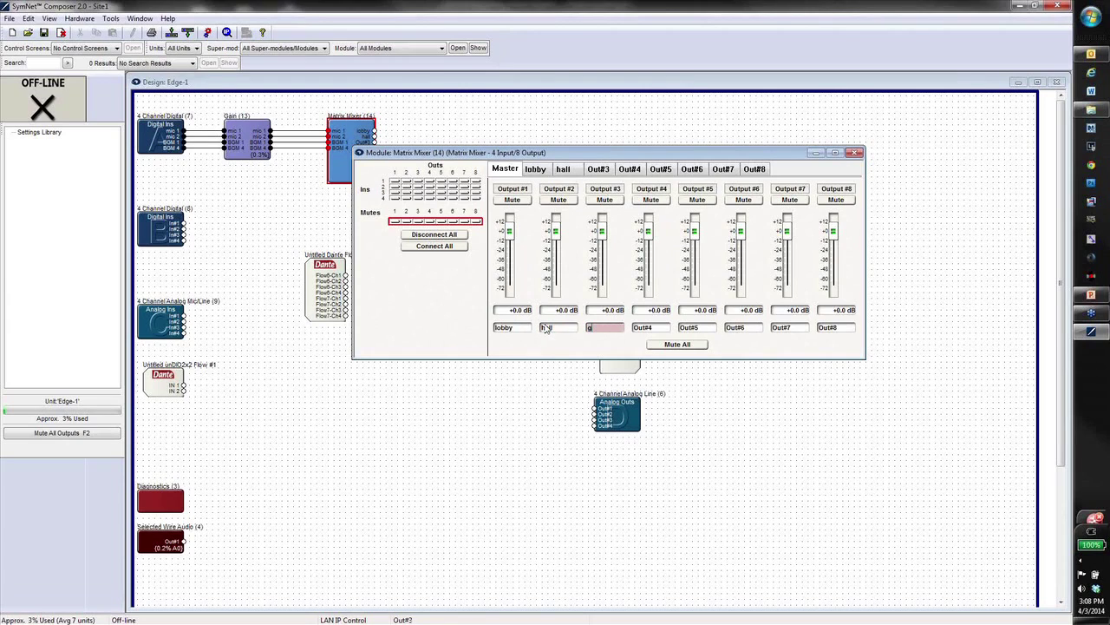
{"action": "type", "text": "rand hall"}
{"action": "key", "text": "Tab"}
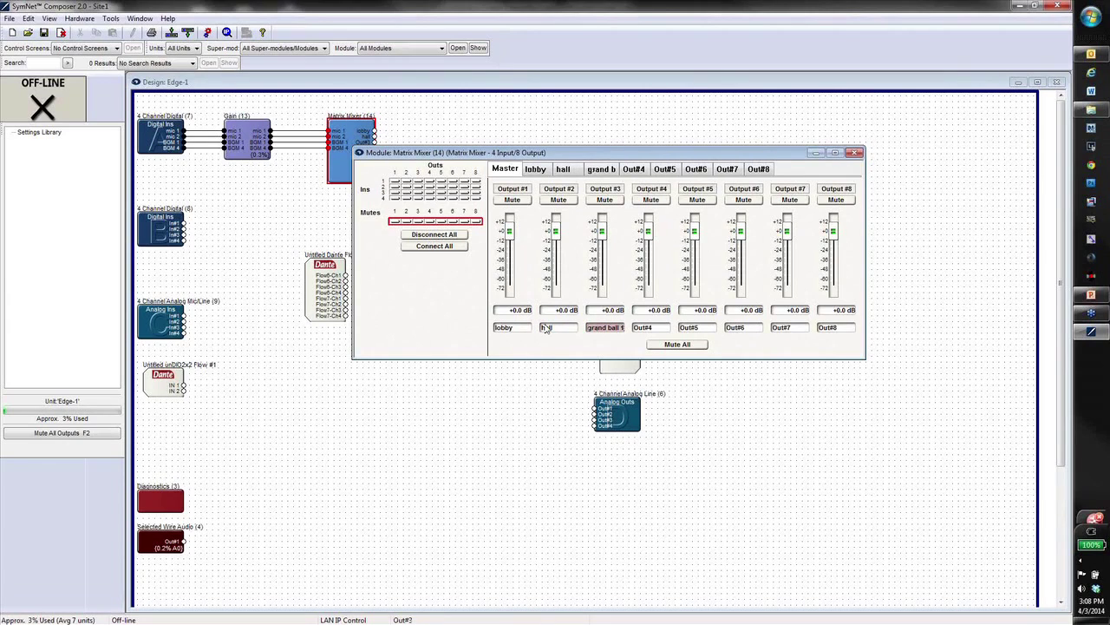
{"action": "left_click", "coordinate": [523, 122]}
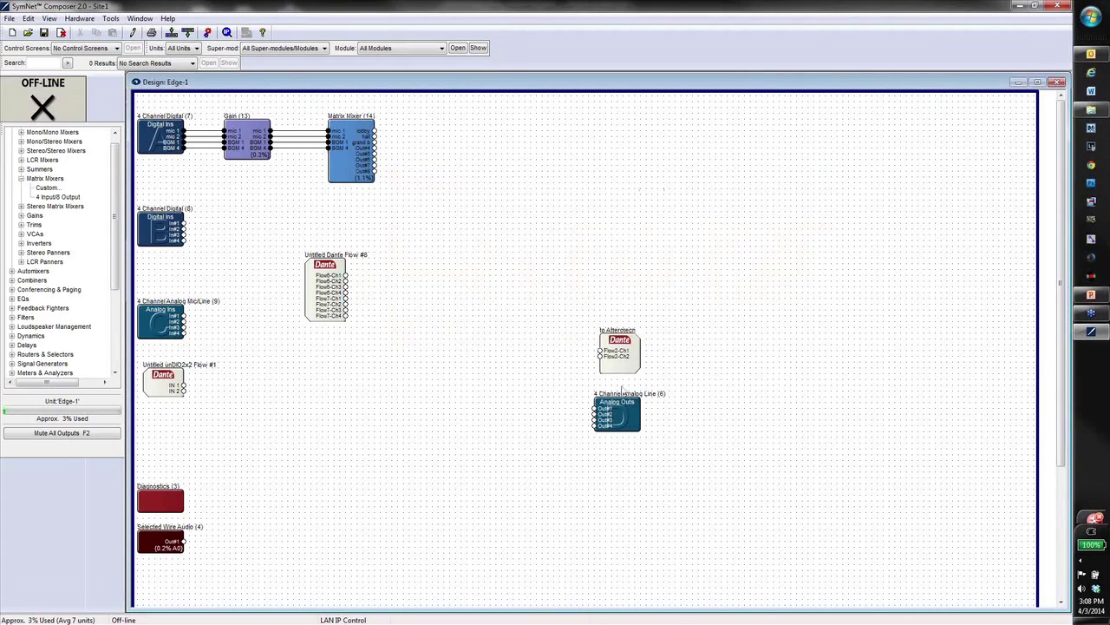
- Wire the Matrix Mixer into the Analog Outs, relabel them downstream, and return to PowerPoint
{"action": "left_click_drag", "start_coordinate": [612, 408], "coordinate": [540, 137]}
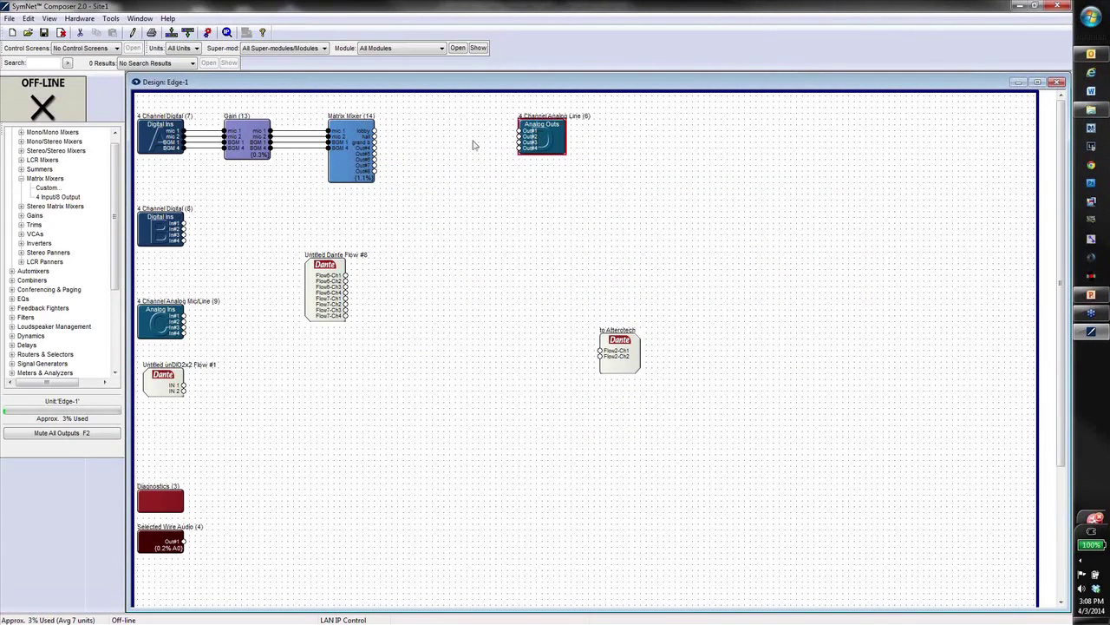
{"action": "left_click_drag", "start_coordinate": [378, 134], "coordinate": [522, 135]}
{"action": "right_click", "coordinate": [350, 135]}
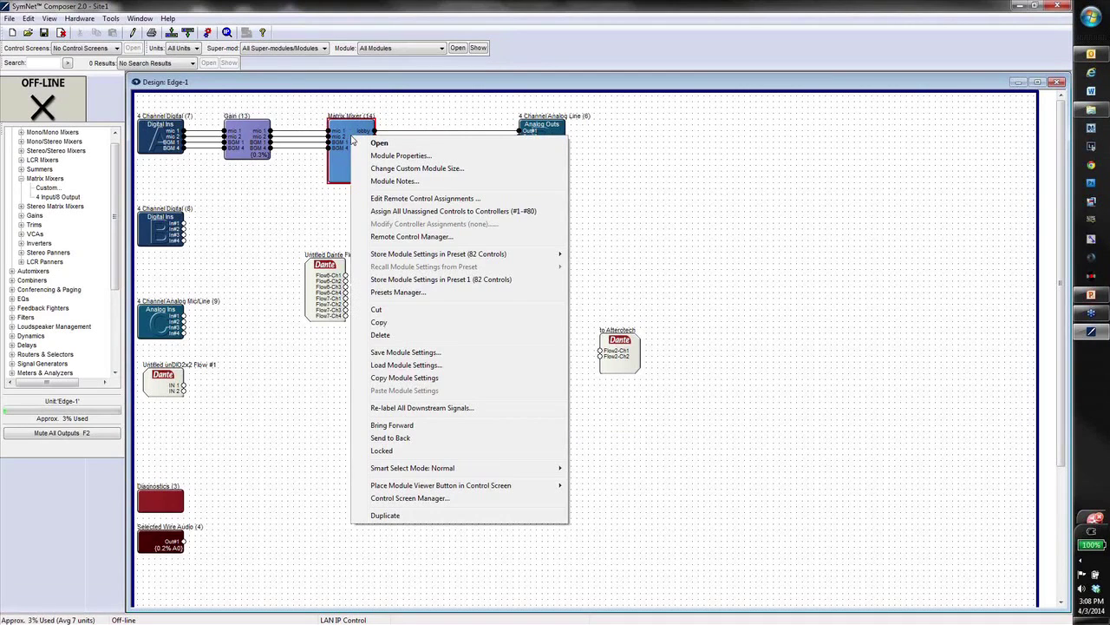
{"action": "left_click", "coordinate": [418, 407]}
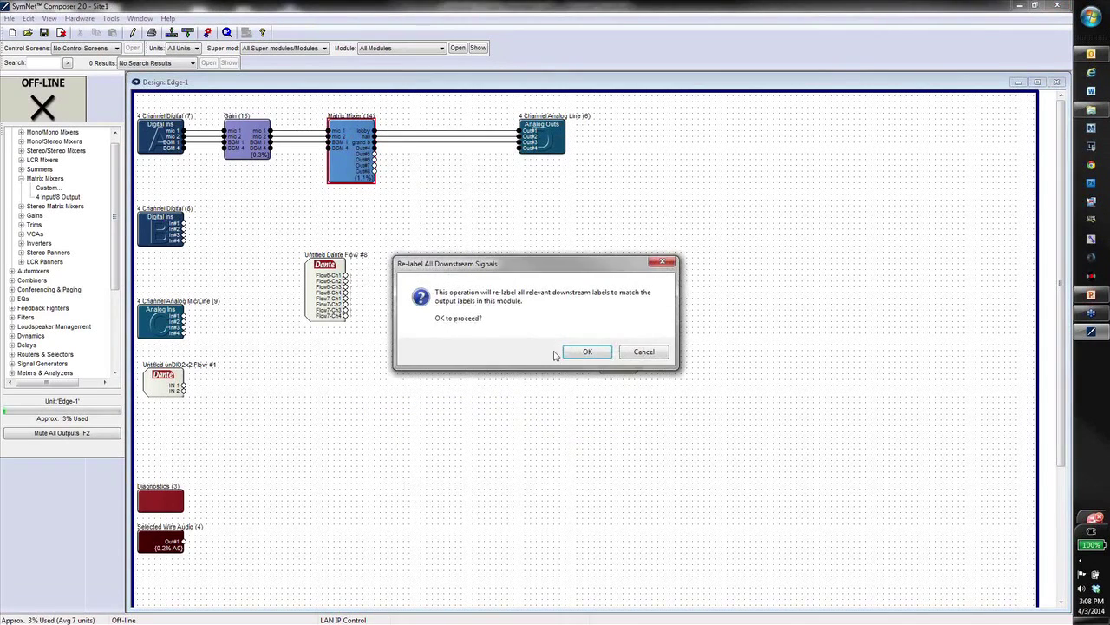
{"action": "left_click", "coordinate": [577, 351]}
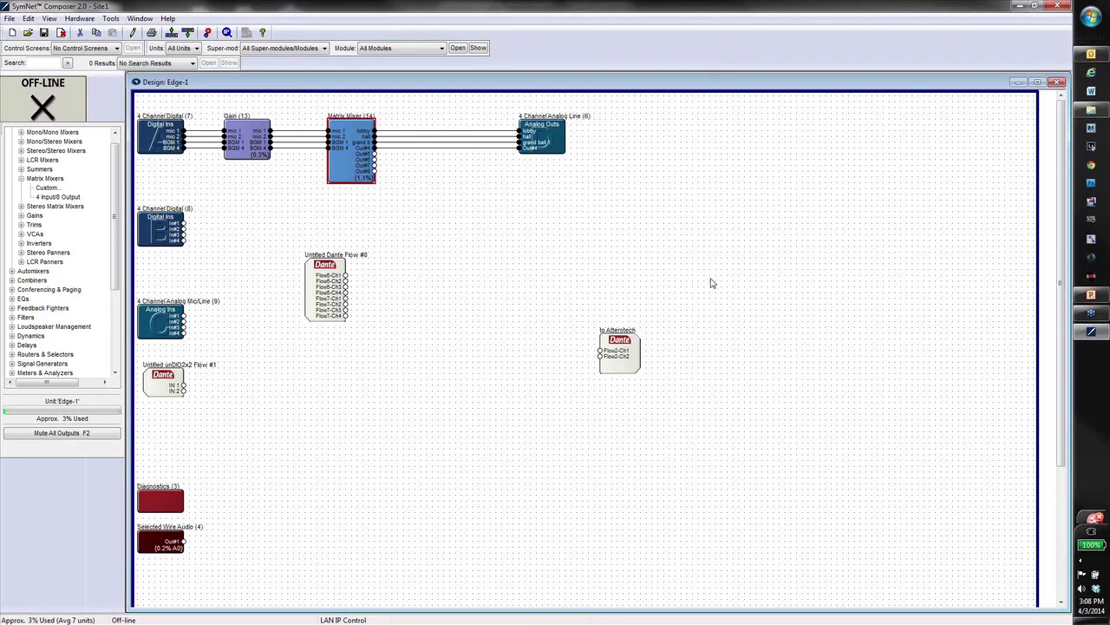
{"action": "left_click", "coordinate": [1091, 294]}
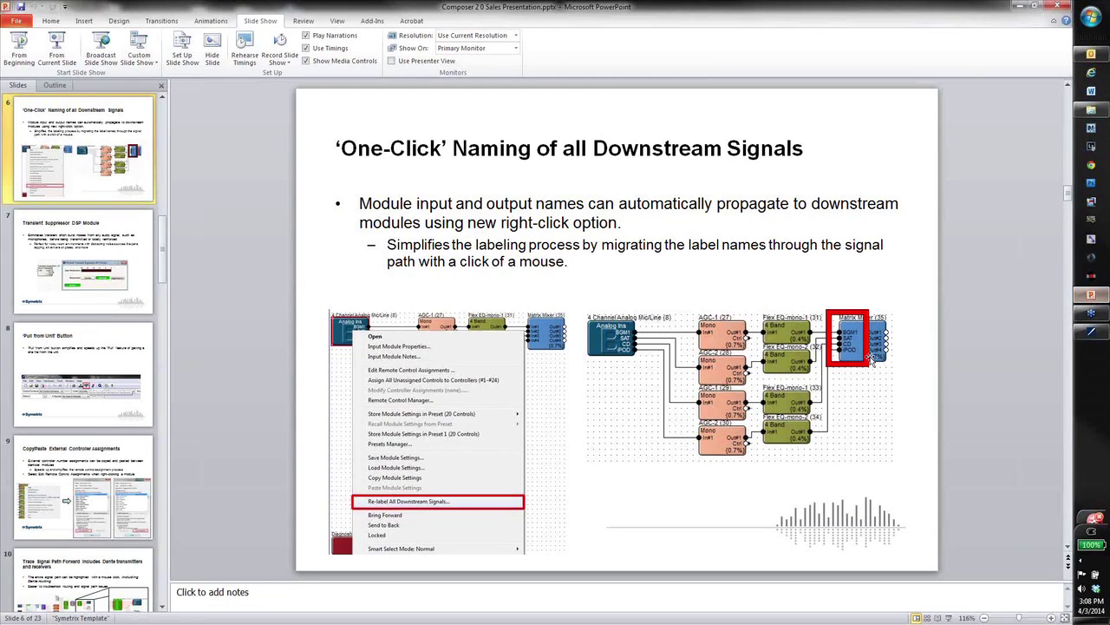